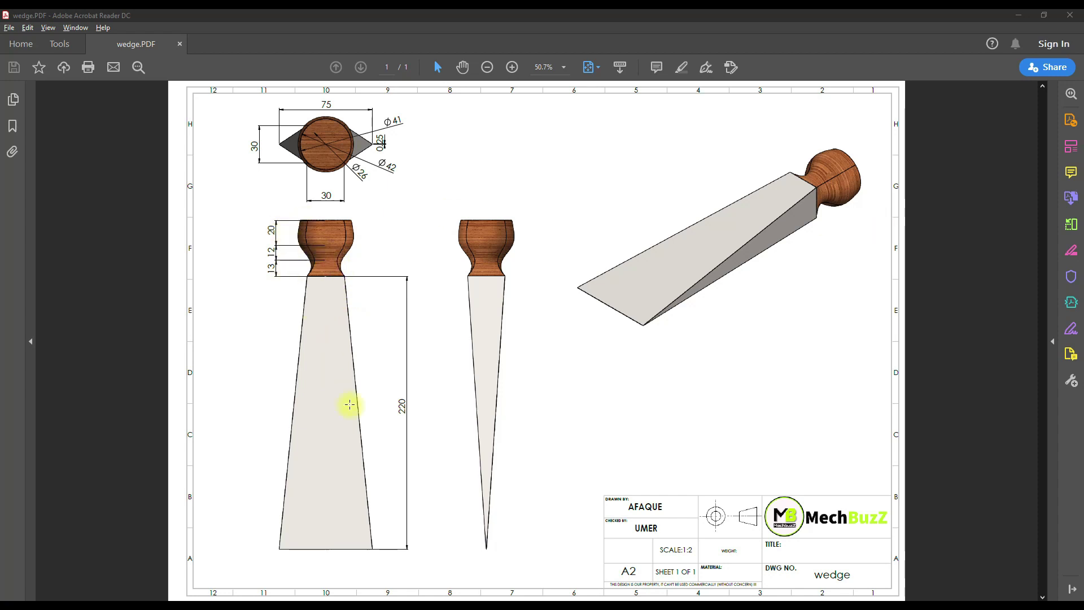
# - Switch from the wedge drawing PDF to the empty part in SOLIDWORKS
pyautogui.hotkey('alt', 'Tab')
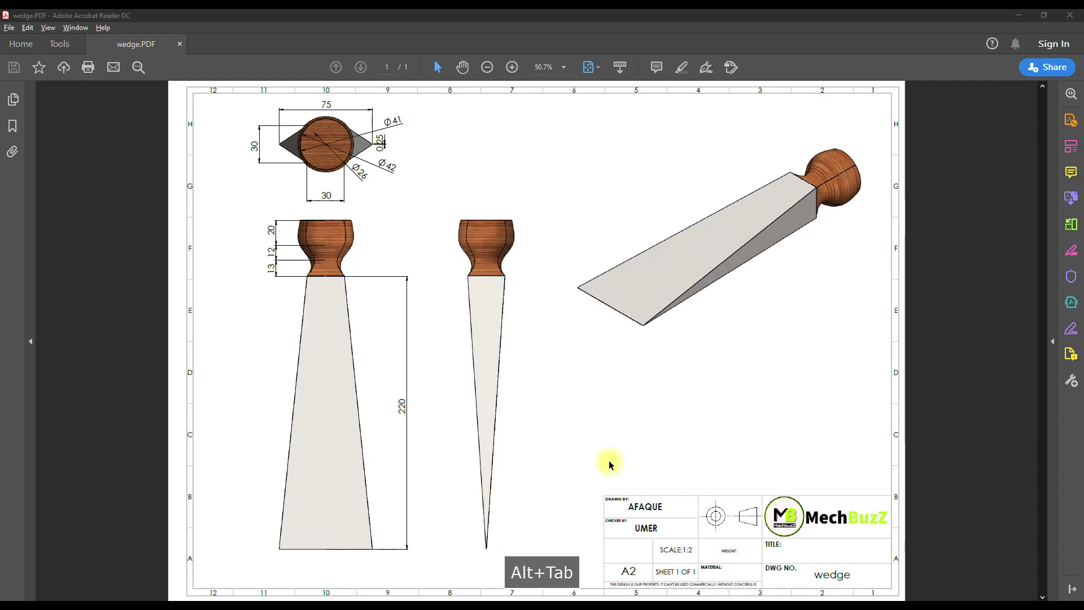
pyautogui.hotkey('alt', 'Tab')
pyautogui.hotkey('alt', 'Tab')
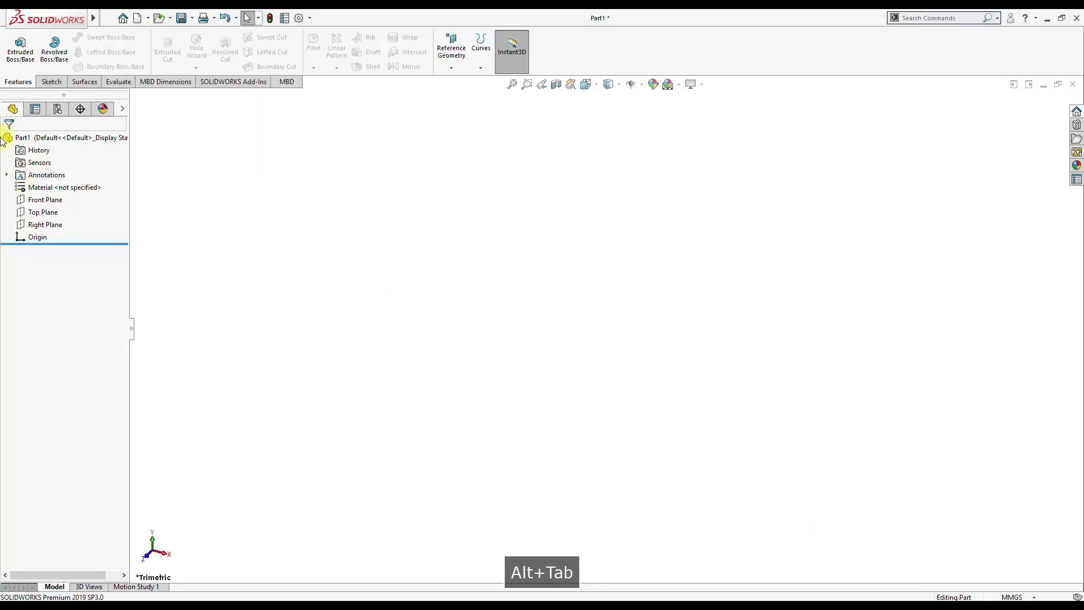
pyautogui.click(47, 200)
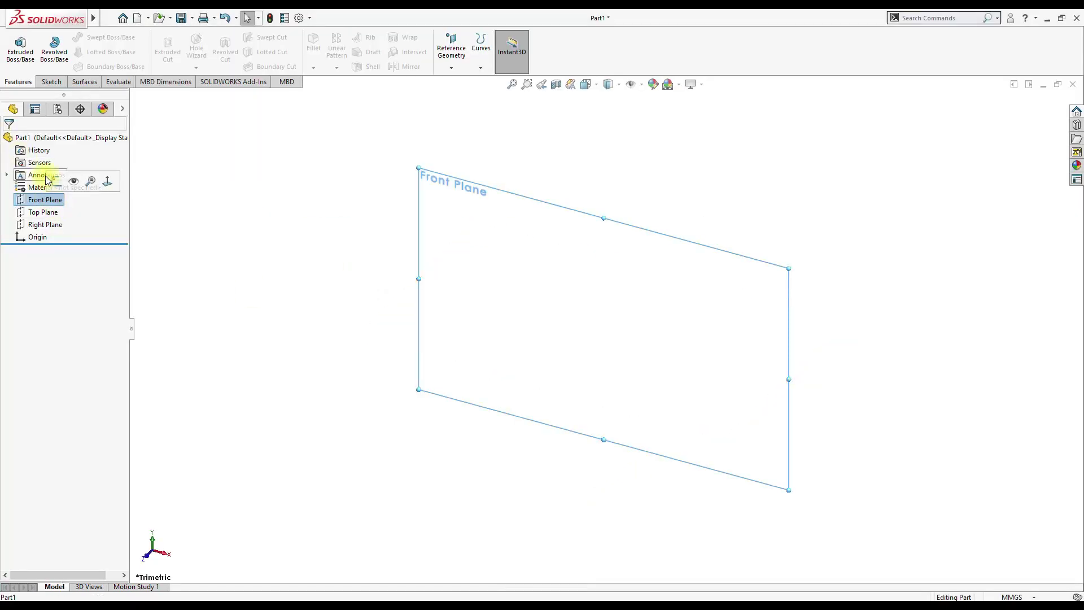
pyautogui.click(58, 184)
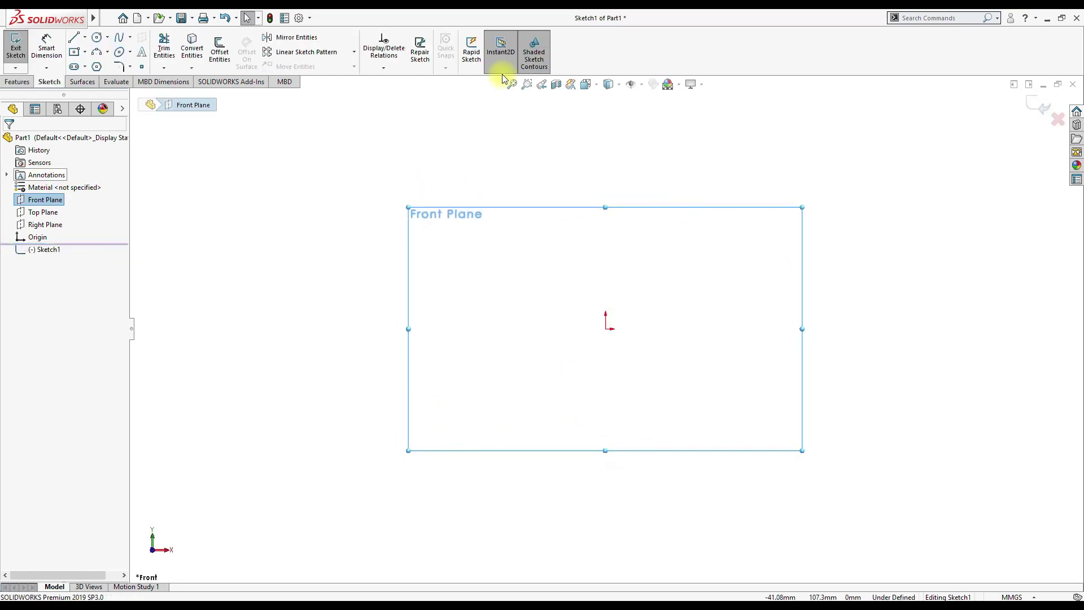
pyautogui.click(1042, 107)
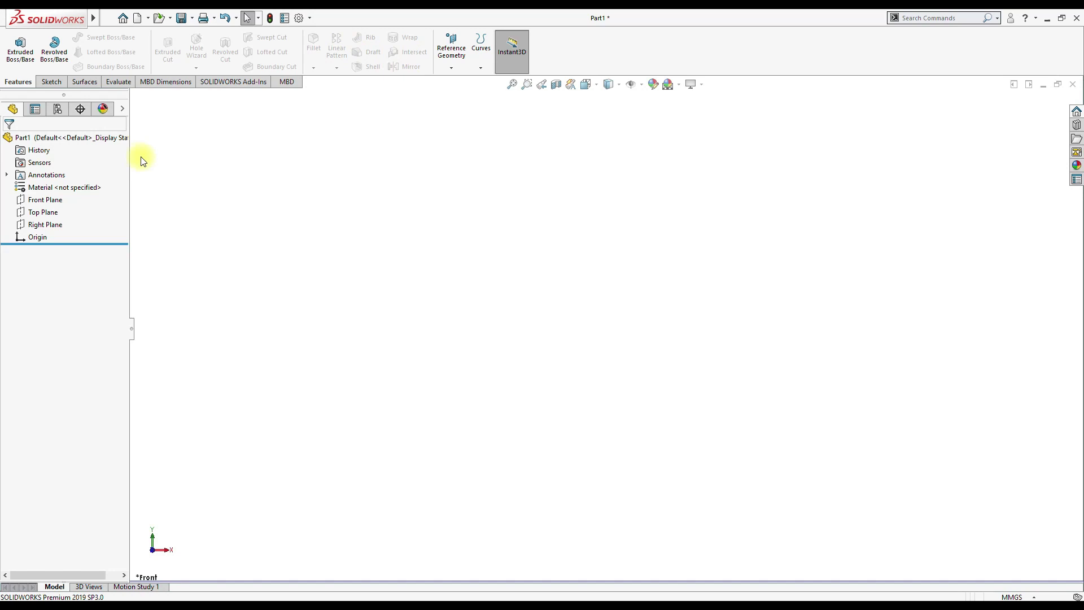
# - Create a reference plane offset 20 mm from the Front Plane, checking the distance in the wedge drawing
pyautogui.click(45, 199)
pyautogui.click(450, 68)
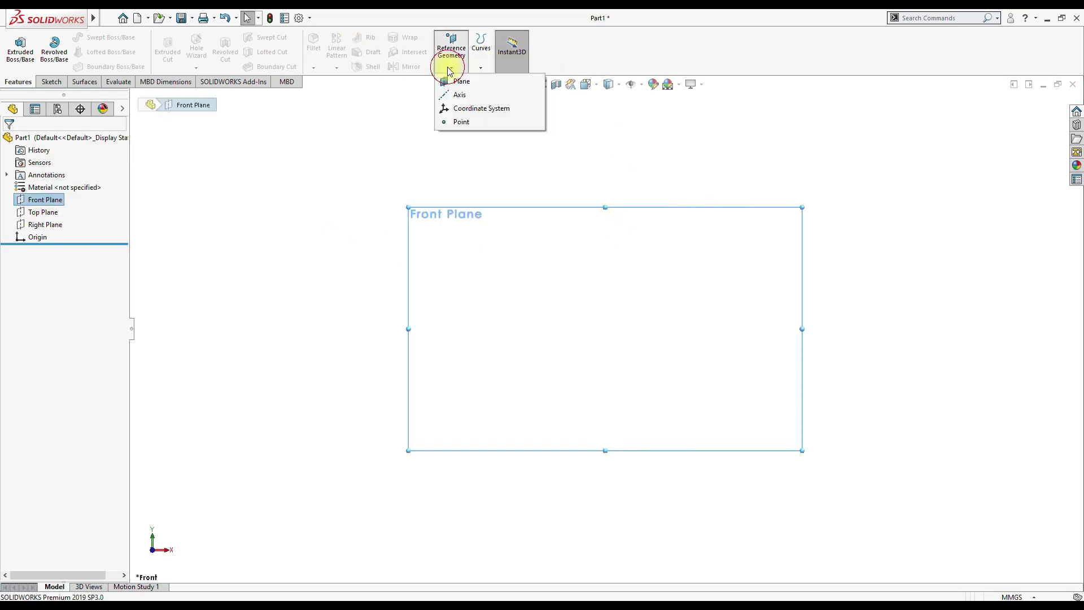
pyautogui.click(459, 83)
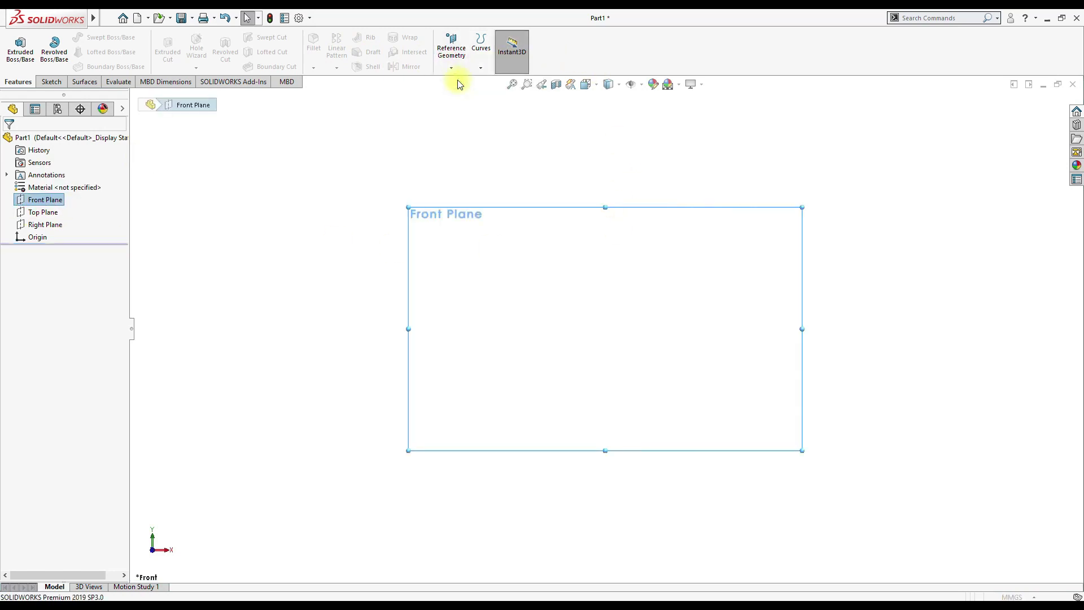
pyautogui.moveTo(738, 428); pyautogui.dragTo(894, 324, button='middle')
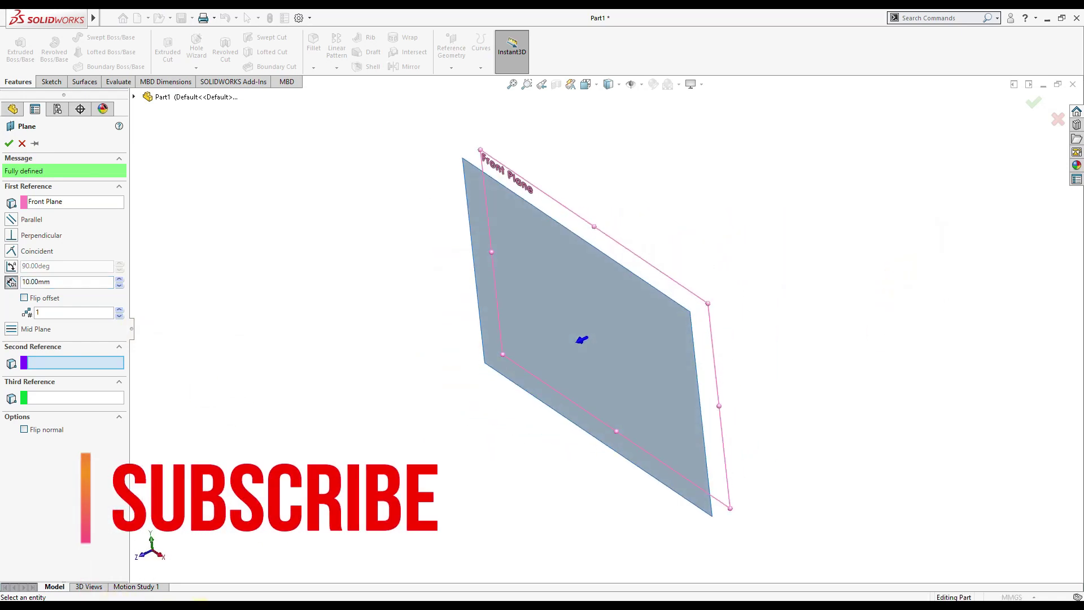
pyautogui.hotkey('alt', 'Tab')
pyautogui.hotkey('alt', 'Tab')
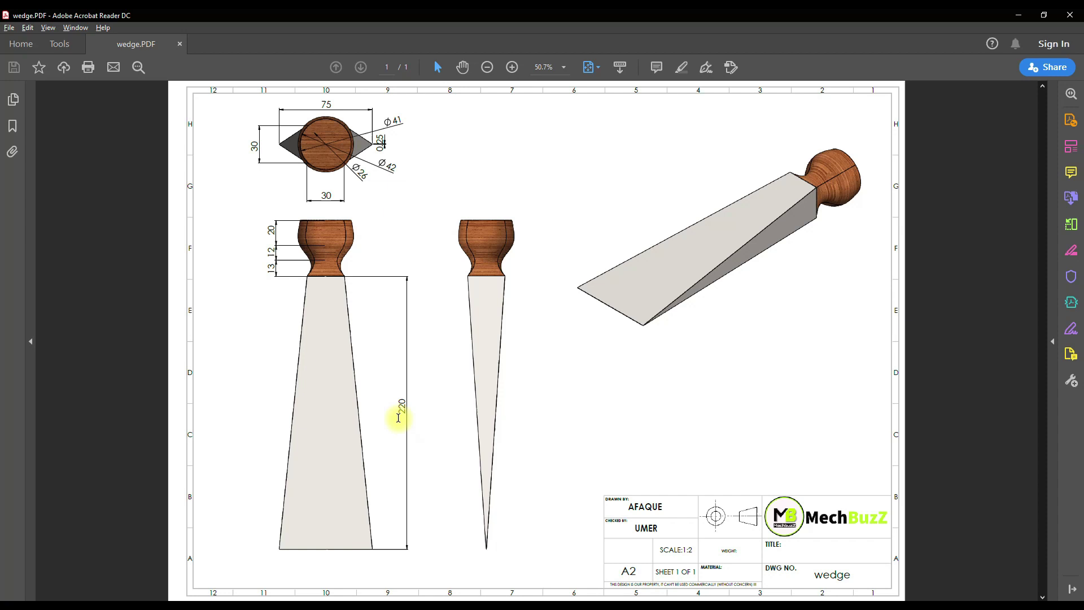
pyautogui.hotkey('alt', 'Tab')
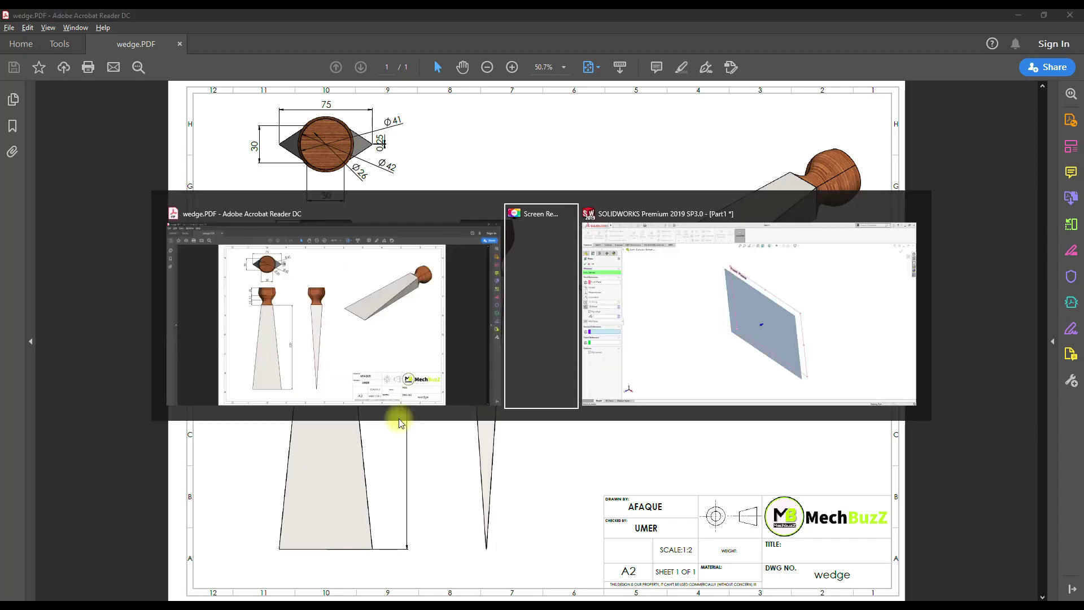
pyautogui.hotkey('alt', 'Tab')
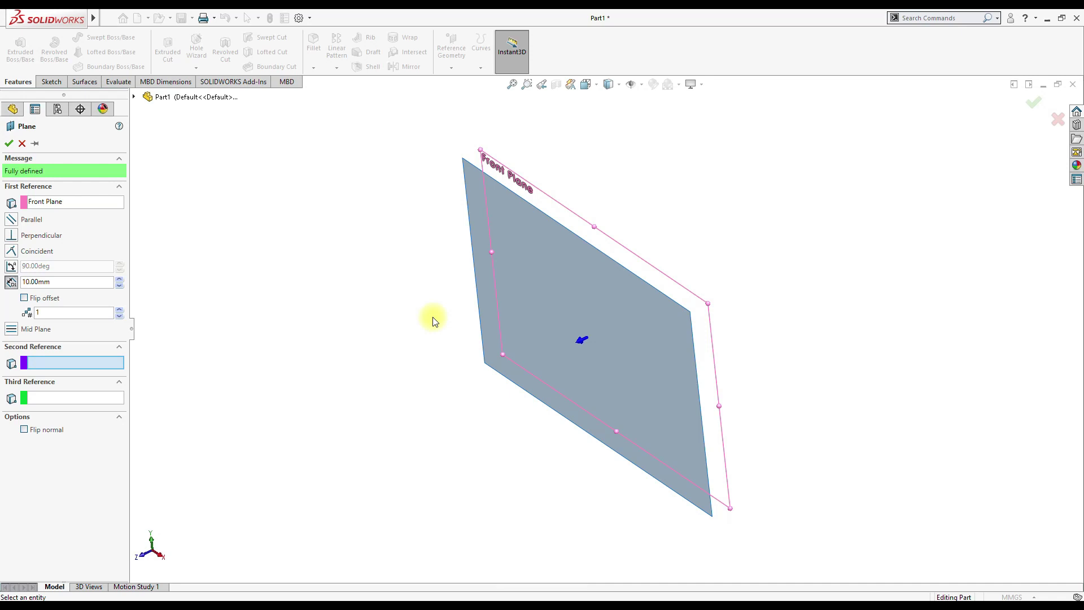
pyautogui.hotkey('alt', 'Up')
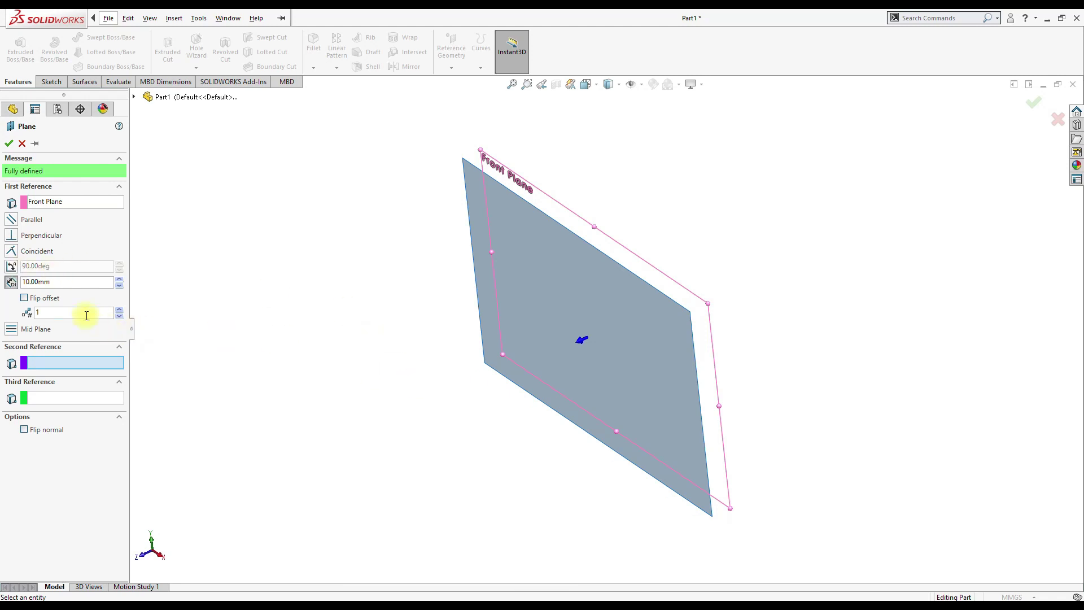
pyautogui.doubleClick(59, 282)
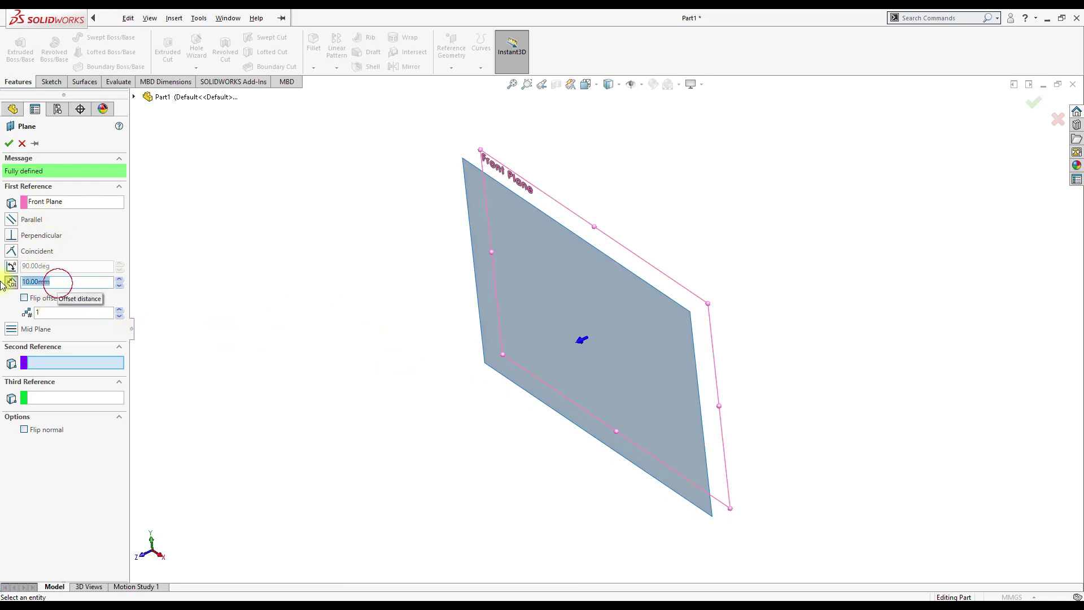
pyautogui.write('20')
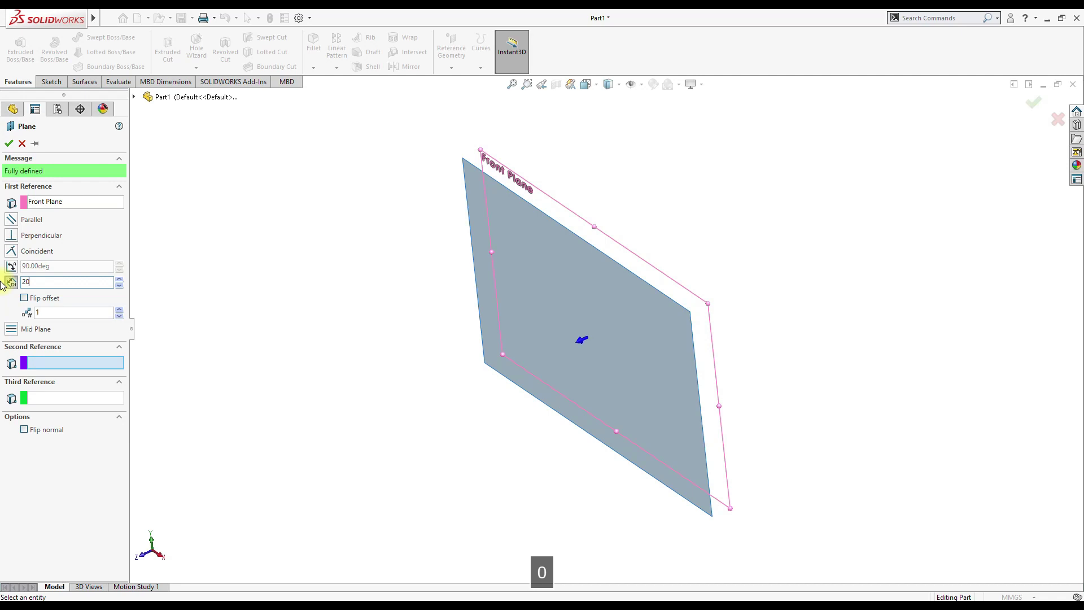
pyautogui.press('Return')
pyautogui.click(9, 143)
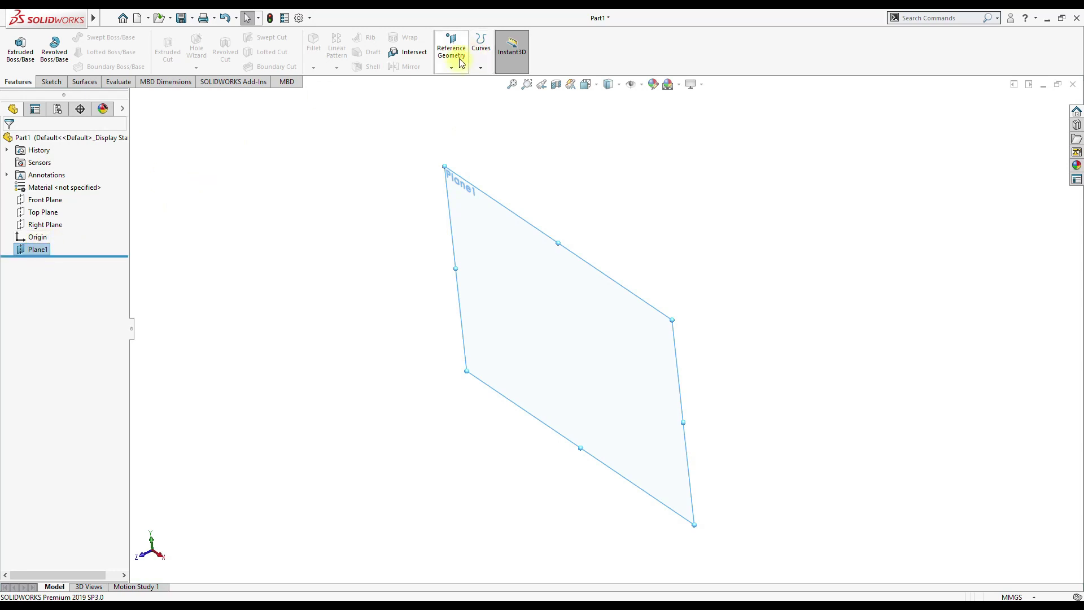
# - Create a second reference plane offset 12 mm from Plane1, on the side away from the Front Plane
pyautogui.click(446, 72)
pyautogui.click(447, 80)
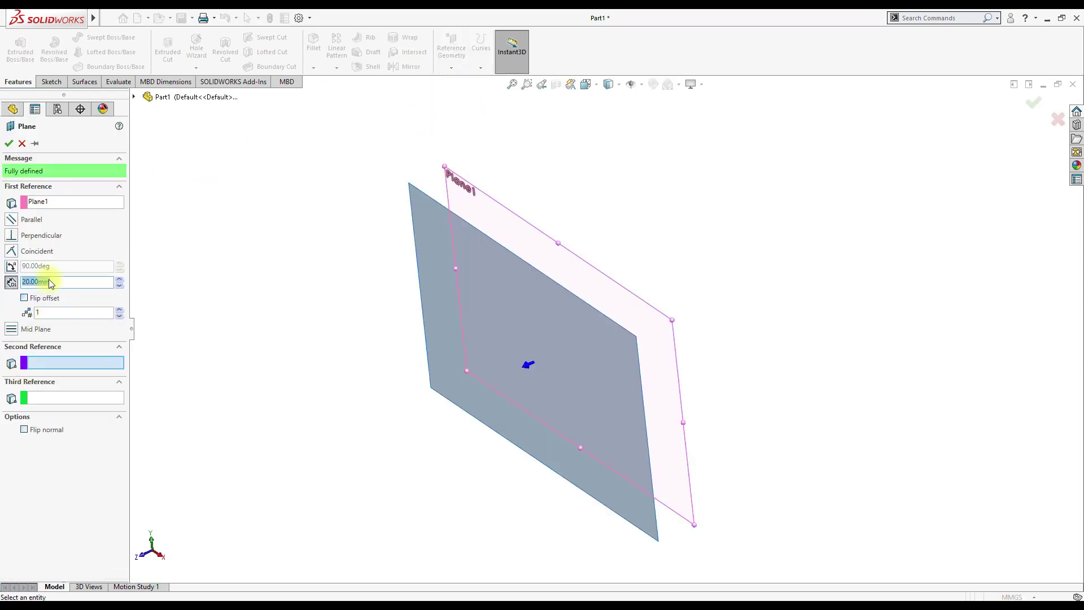
pyautogui.write('12')
pyautogui.press('Return')
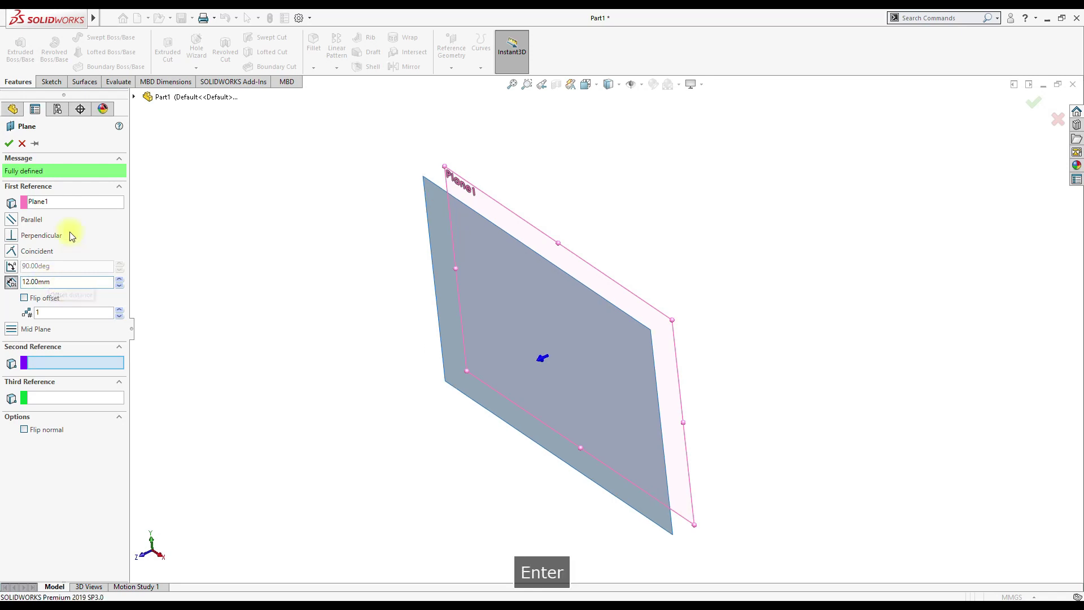
pyautogui.click(8, 143)
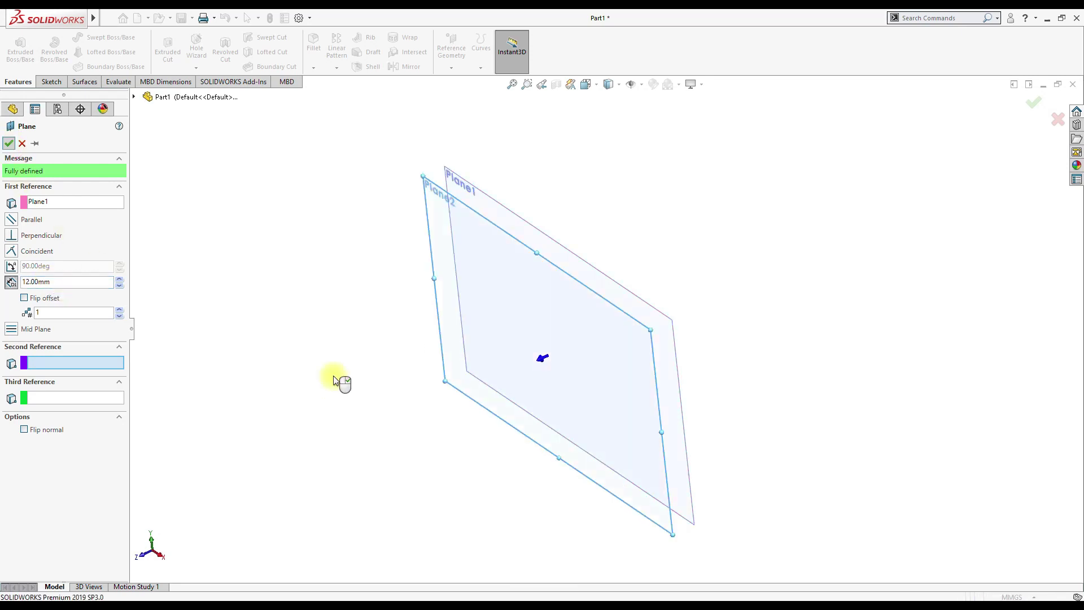
# - Create a third reference plane offset 13 mm from Plane2, checking the spacing in the wedge drawing
pyautogui.click(430, 188)
pyautogui.click(452, 65)
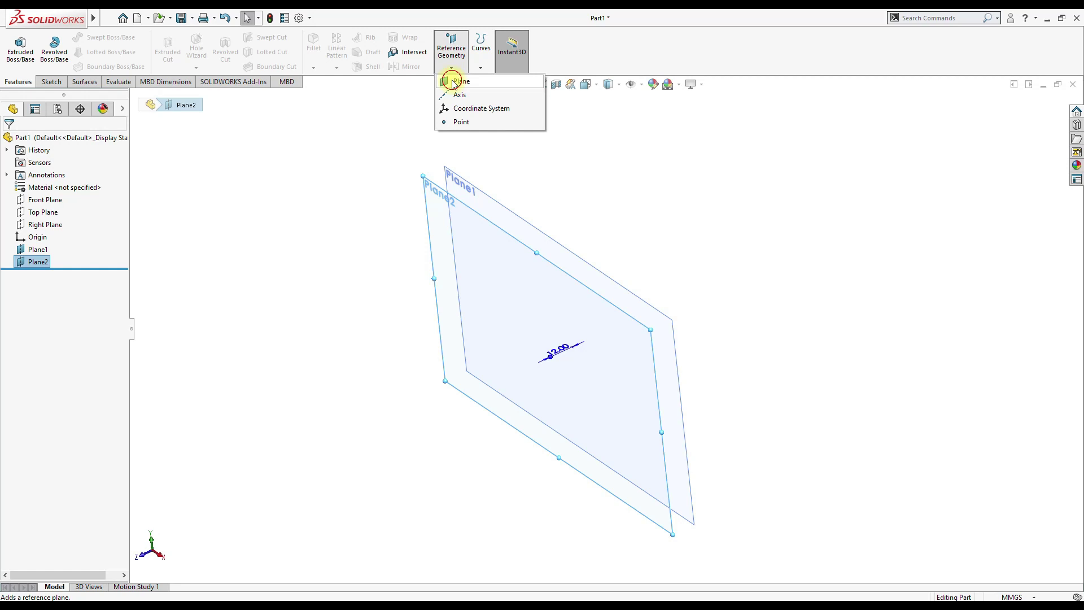
pyautogui.click(460, 80)
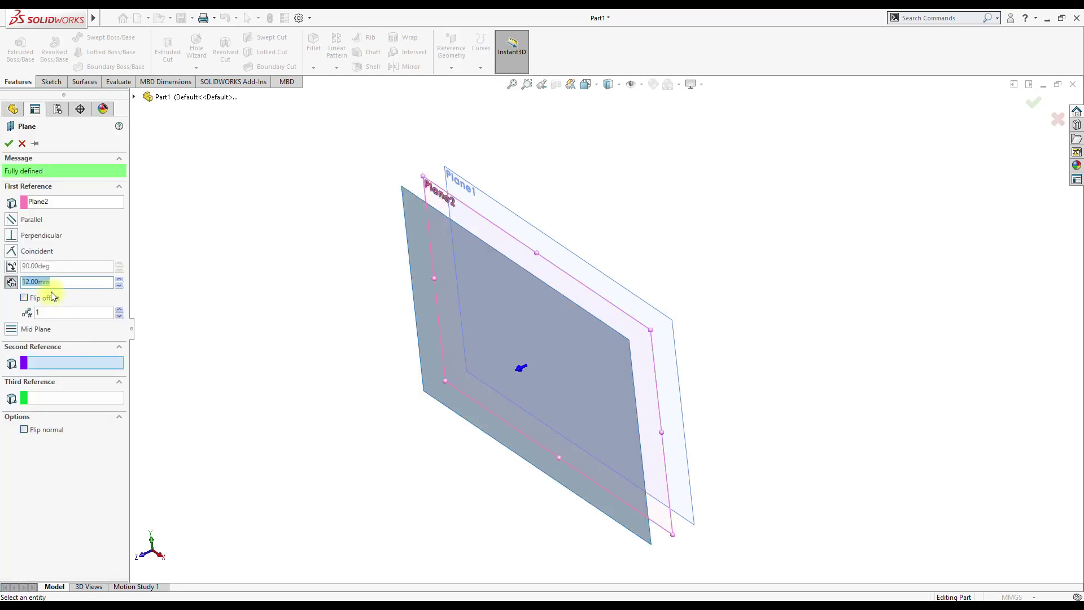
pyautogui.hotkey('alt', 'Tab')
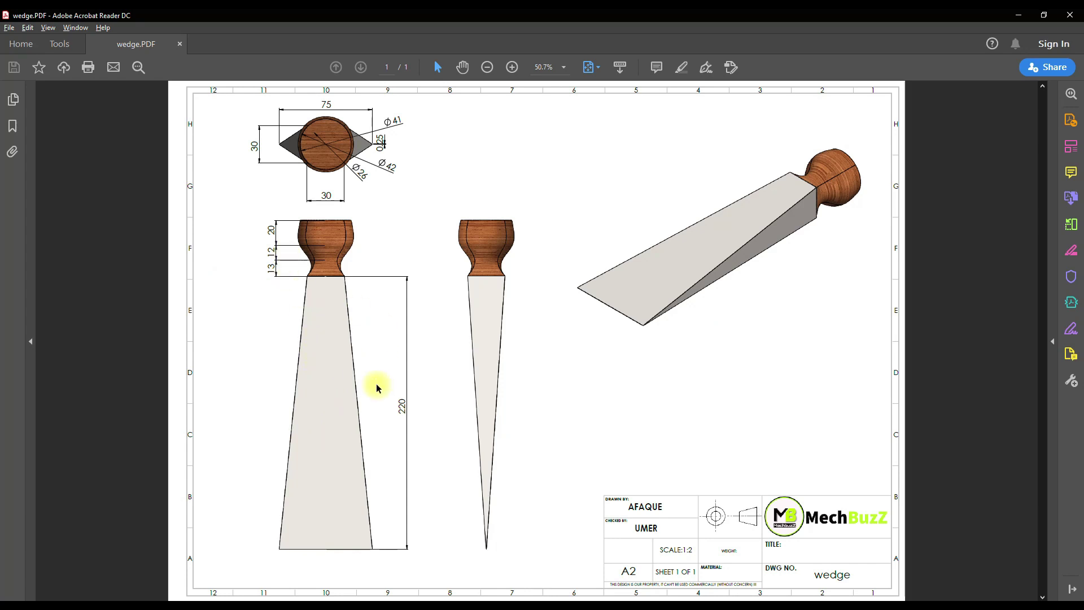
pyautogui.hotkey('alt', 'Tab')
pyautogui.moveTo(49, 281); pyautogui.dragTo(2, 283)
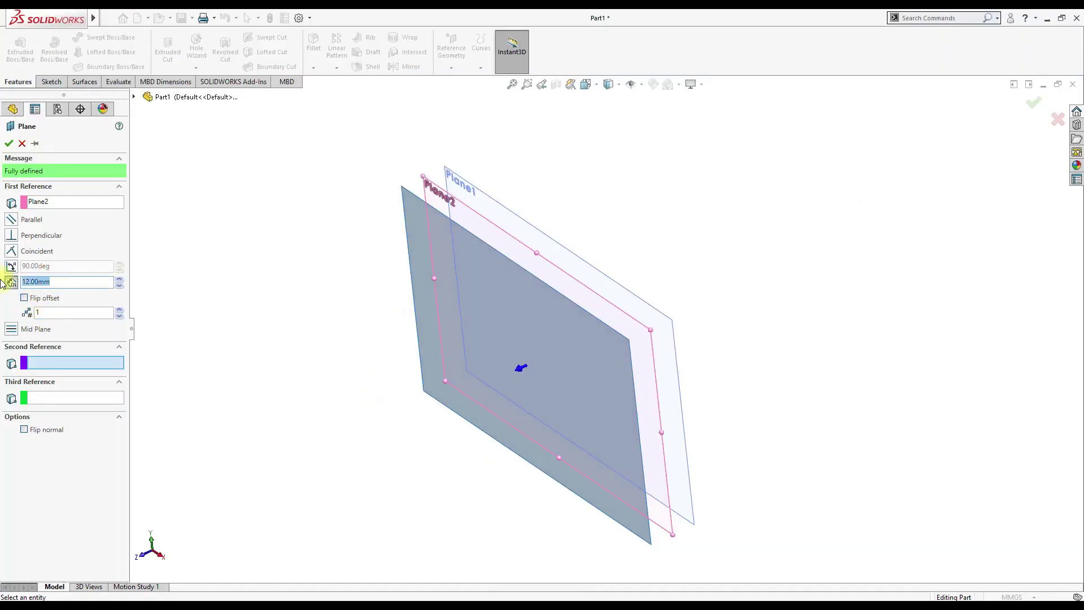
pyautogui.write('13')
pyautogui.press('Return')
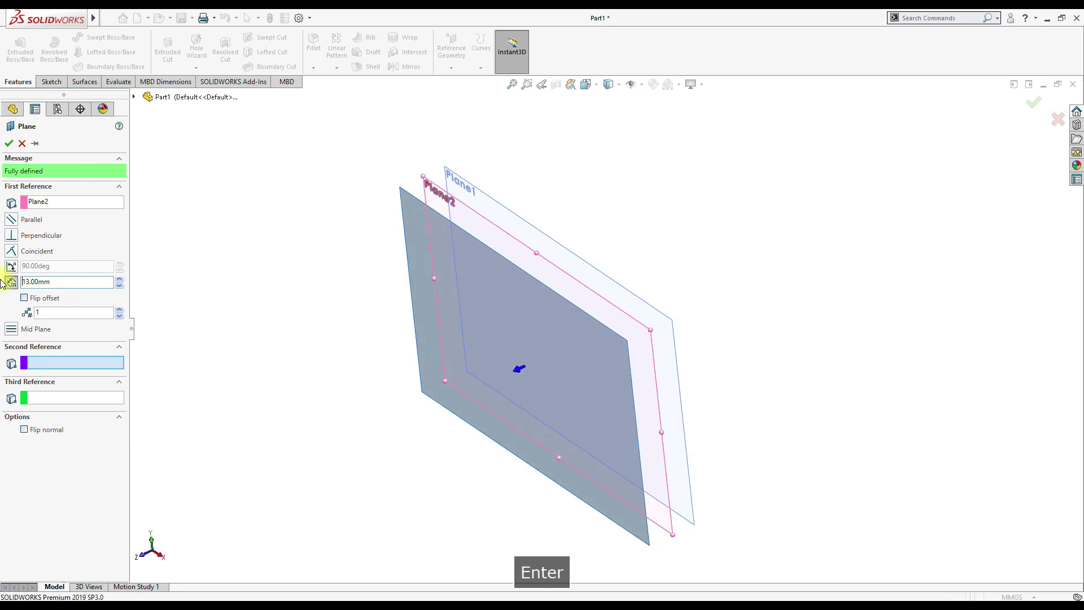
pyautogui.click(9, 142)
# - Create a fourth reference plane offset 220 mm from Plane3 for the tip end of the wedge
pyautogui.click(407, 204)
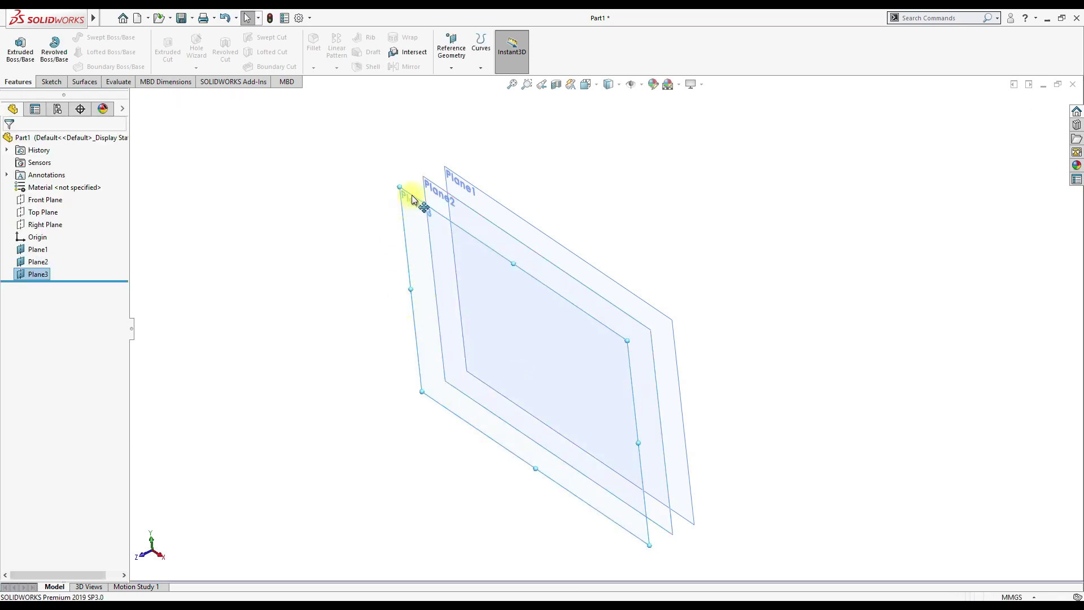
pyautogui.click(449, 63)
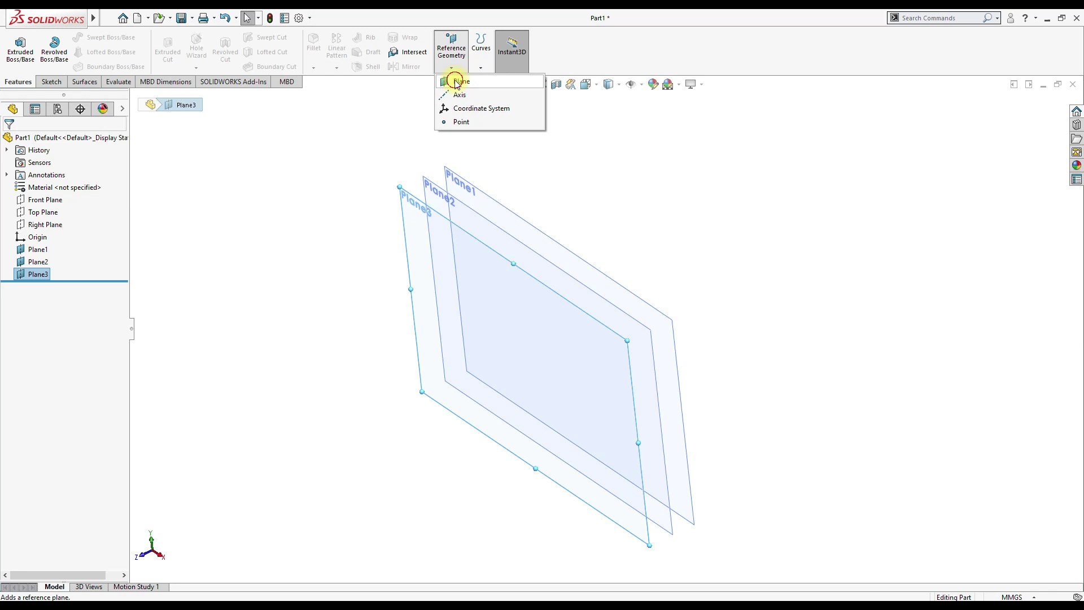
pyautogui.click(446, 80)
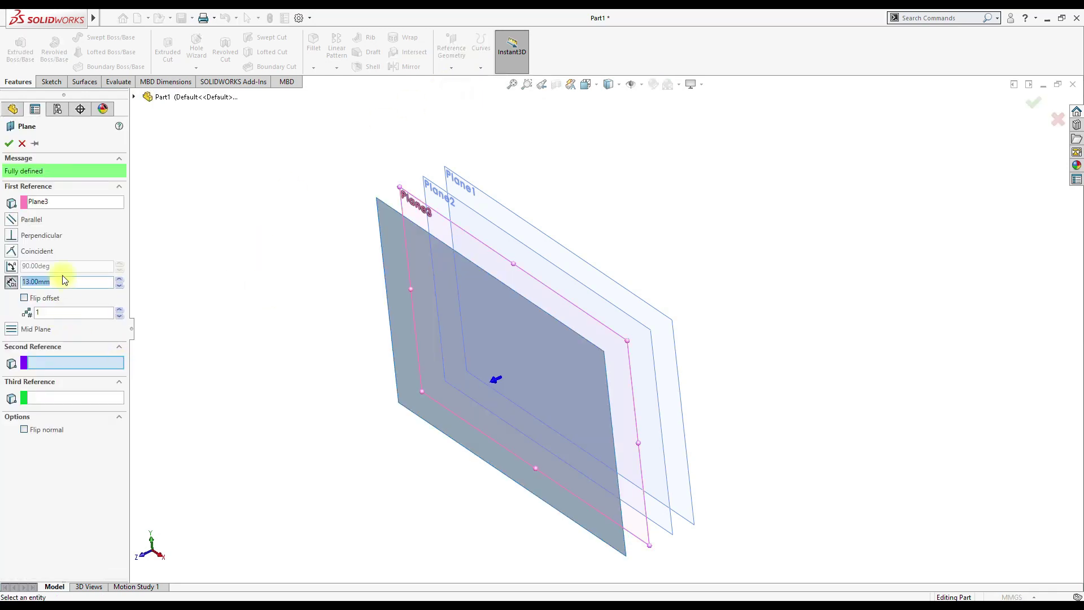
pyautogui.write('220')
pyautogui.press('Return')
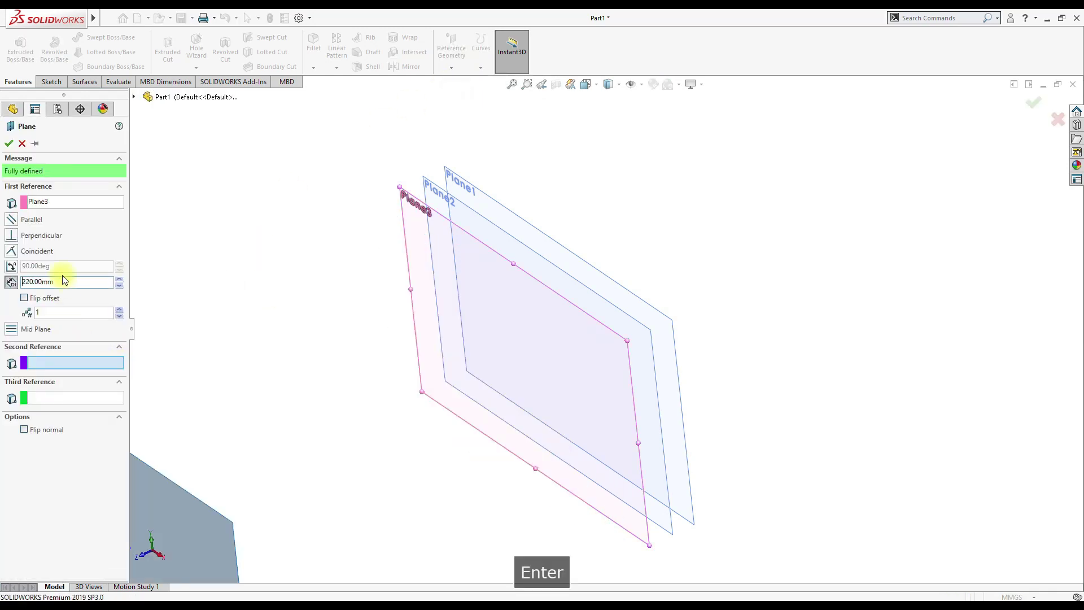
pyautogui.click(8, 143)
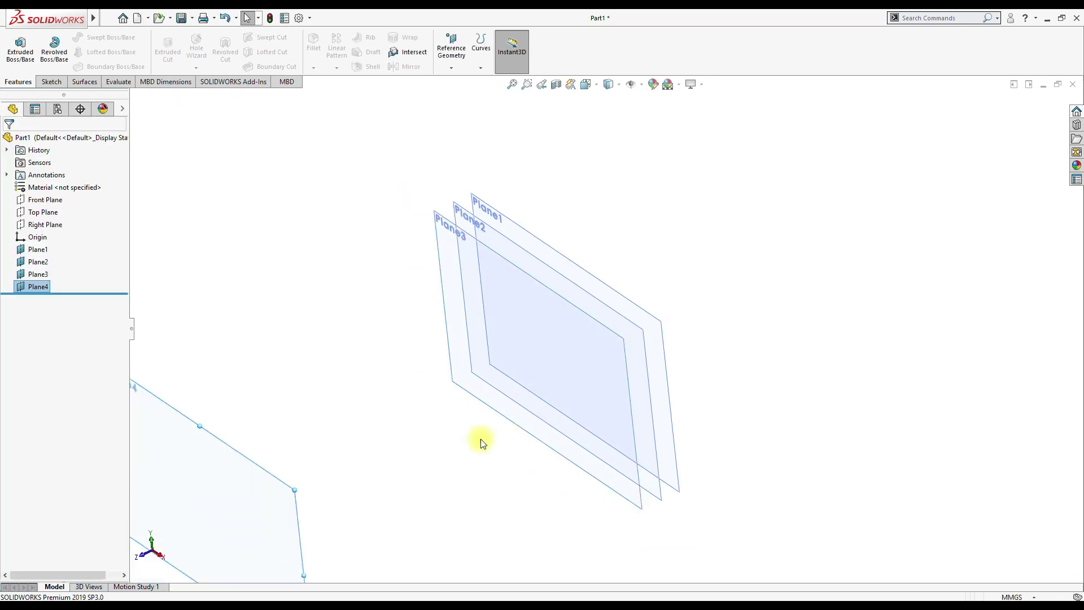
pyautogui.press('z')
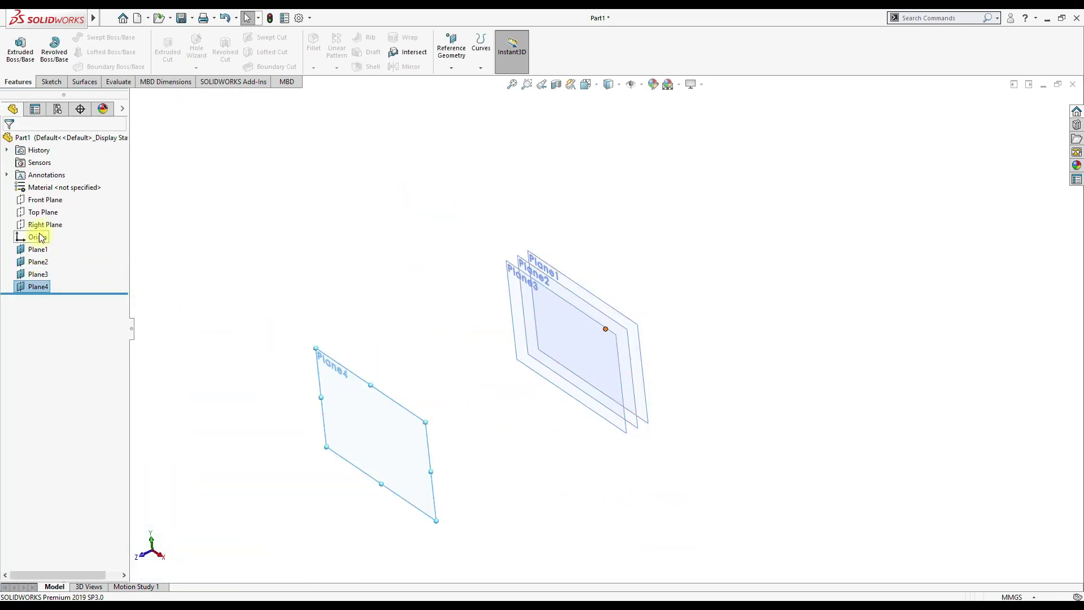
# - Open a new sketch on the Front Plane and check the handle's diameters in the wedge drawing
pyautogui.rightClick(41, 202)
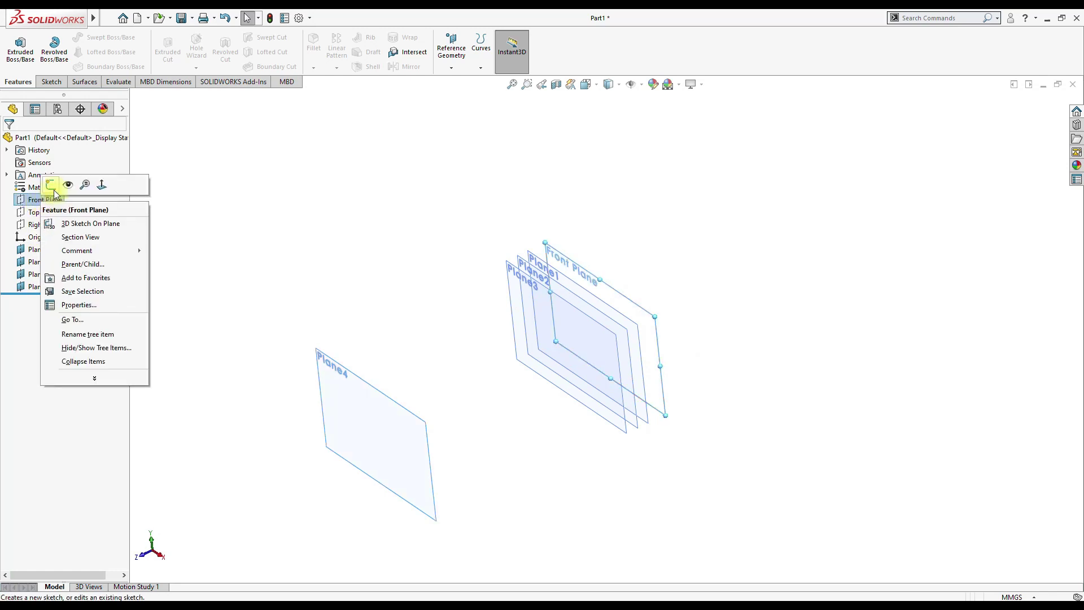
pyautogui.click(54, 188)
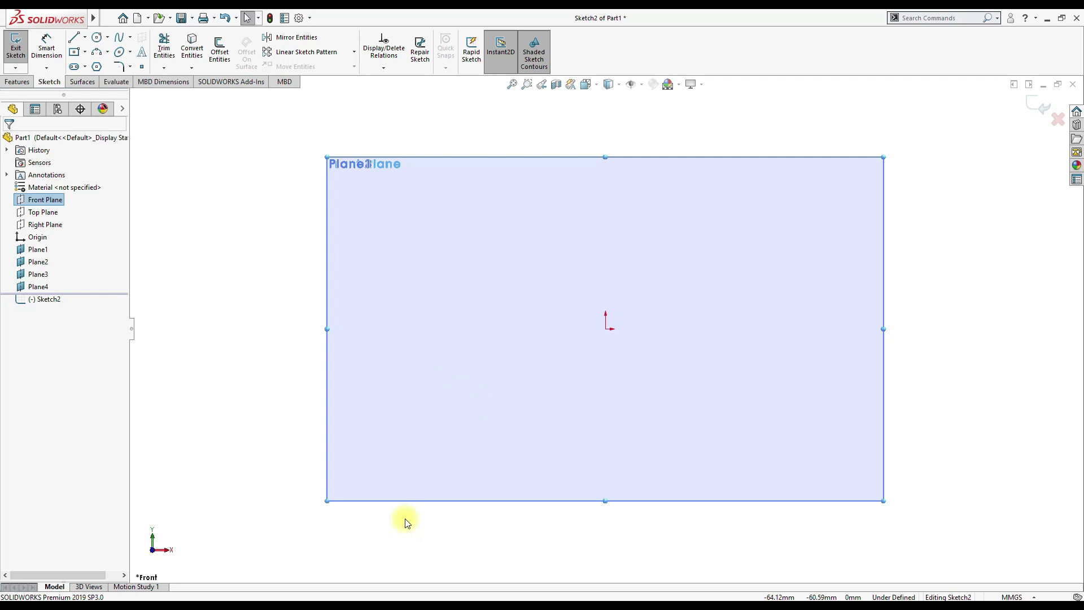
pyautogui.hotkey('alt', 'Tab')
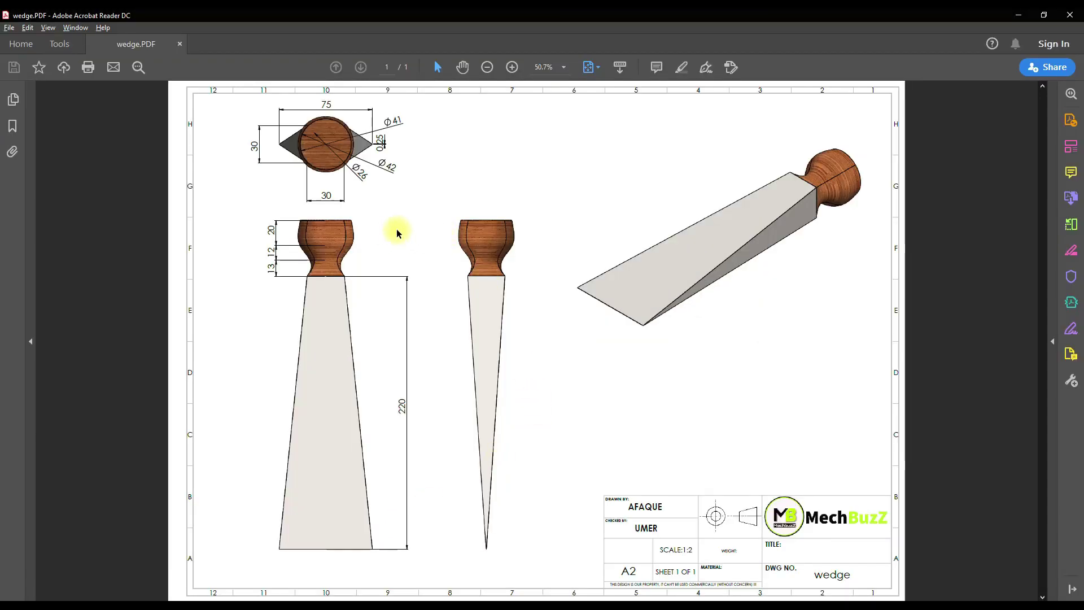
pyautogui.hotkey('ctrl', '+')
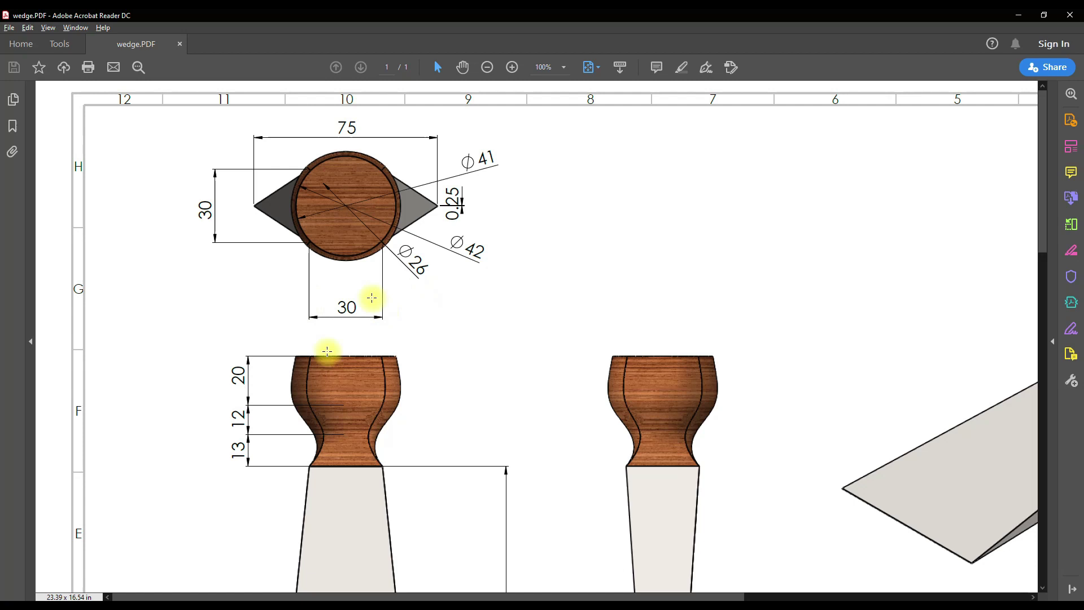
pyautogui.hotkey('ctrl', '-')
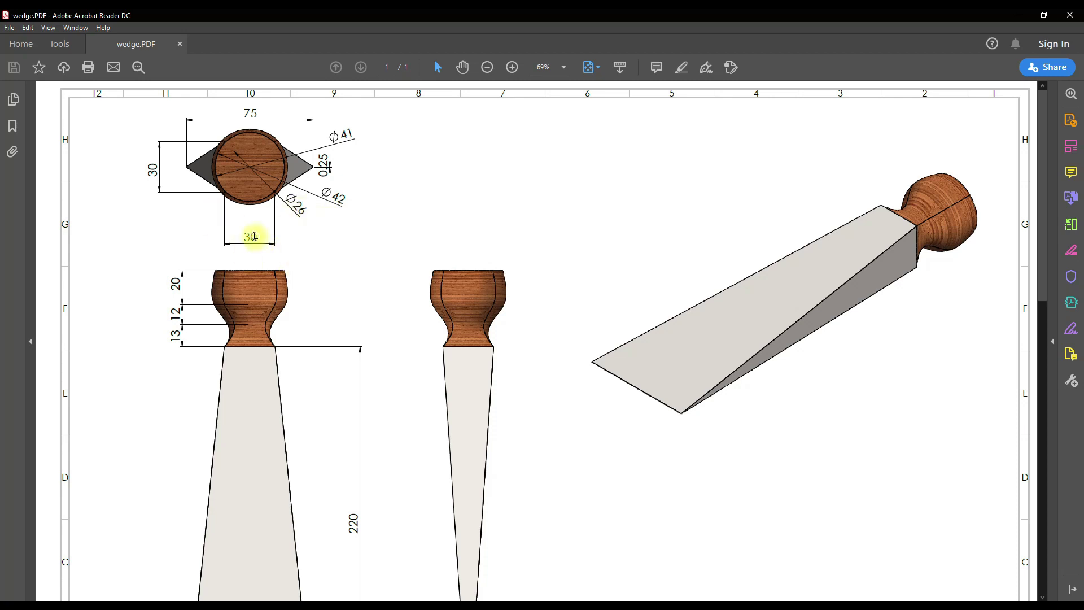
pyautogui.hotkey('alt', 'Tab')
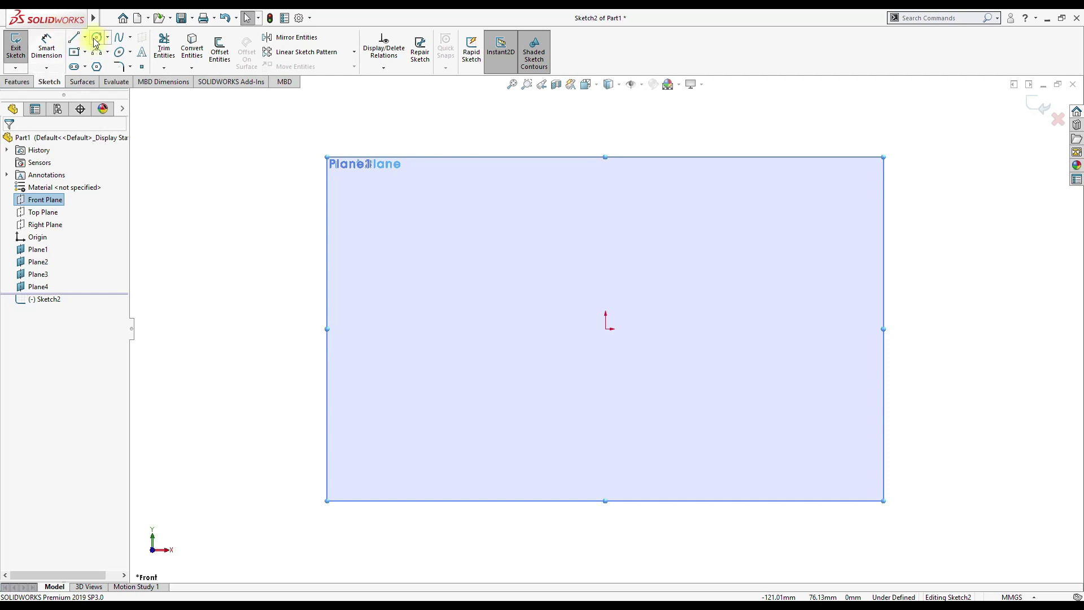
# - Draw a circle about 79 mm in diameter, centred on the origin, in the Front Plane sketch
pyautogui.click(96, 37)
pyautogui.click(605, 329)
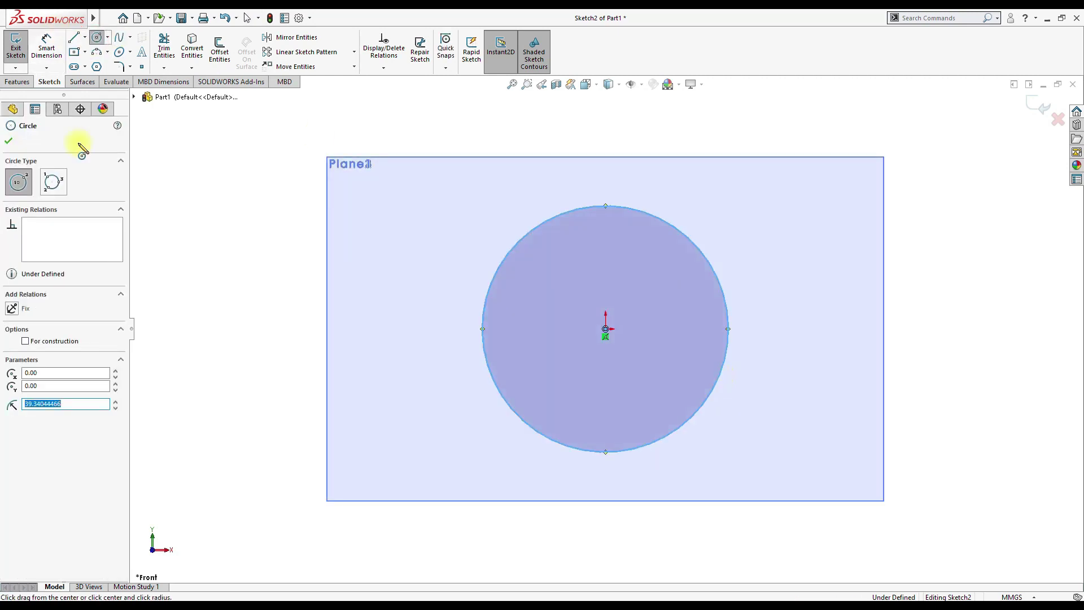
pyautogui.click(9, 142)
# - Dimension the Front Plane circle's diameter to 41 mm and exit the sketch
pyautogui.click(46, 49)
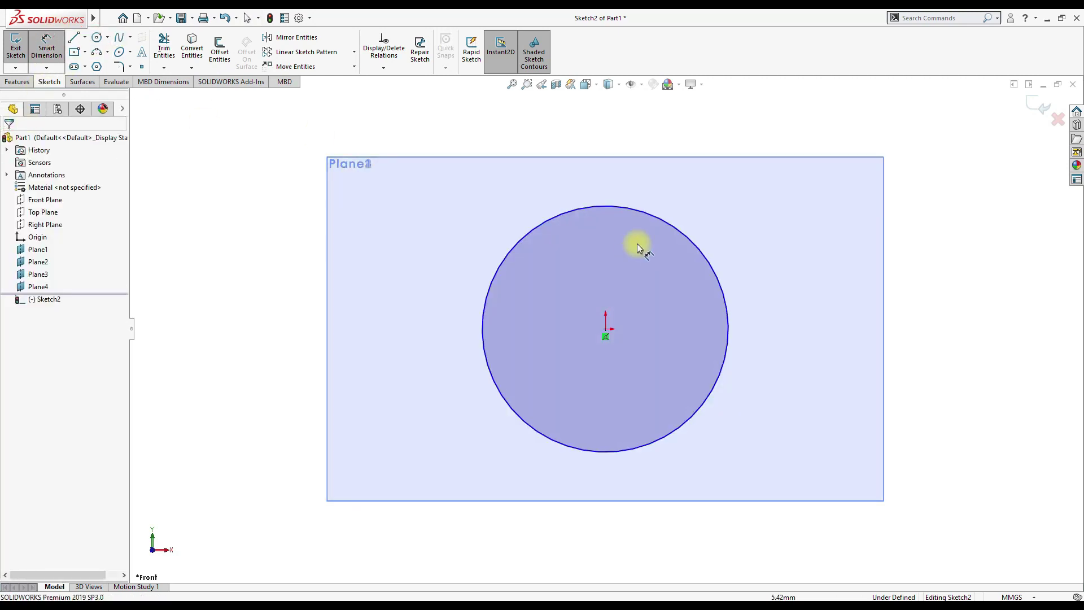
pyautogui.click(656, 220)
pyautogui.click(760, 127)
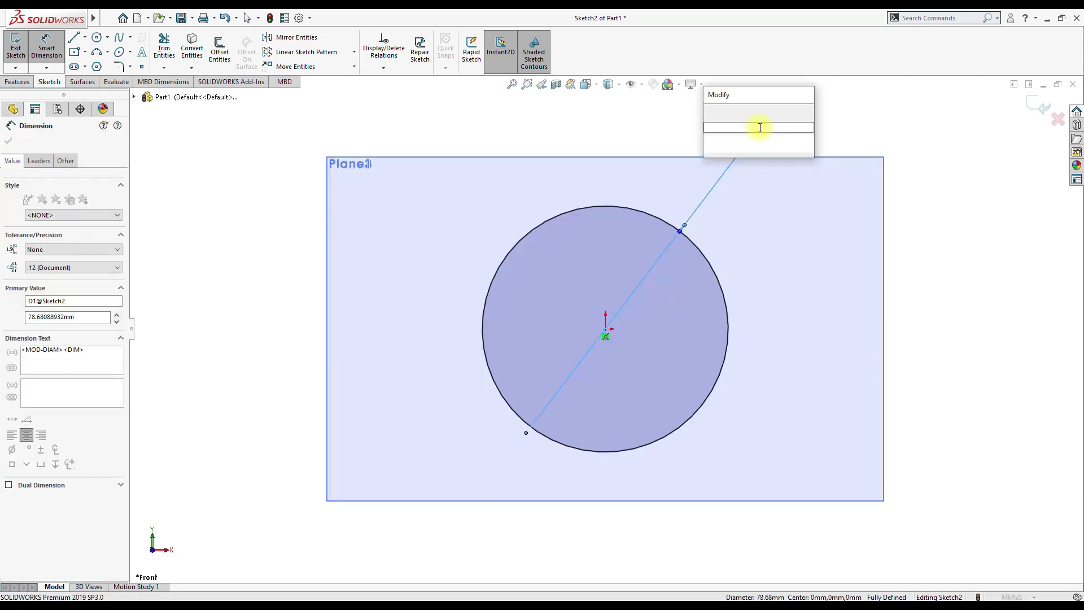
pyautogui.write('41')
pyautogui.press('Return')
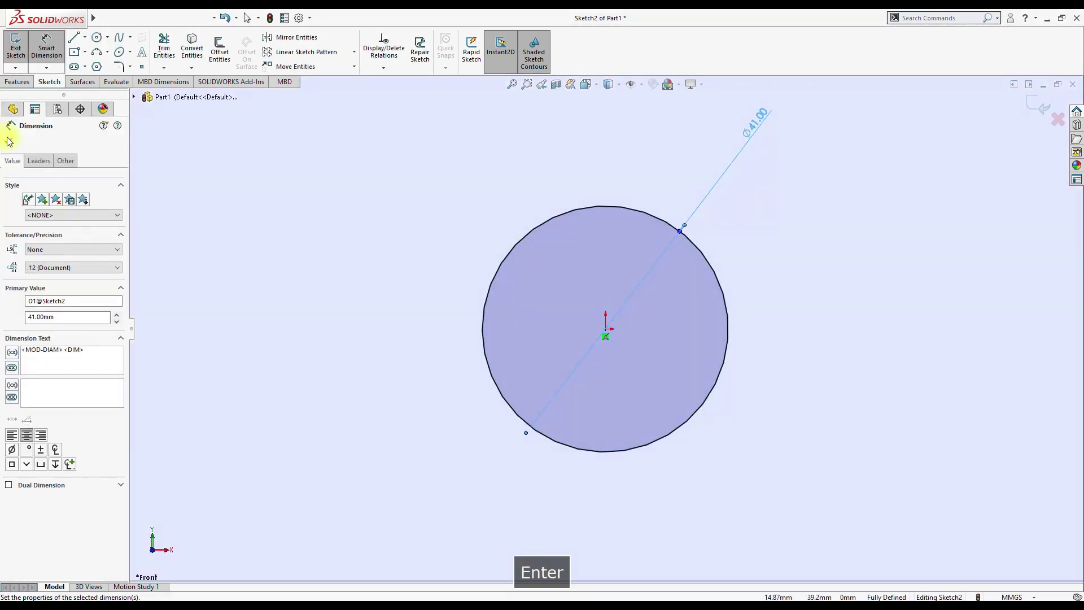
pyautogui.click(9, 142)
pyautogui.click(1037, 107)
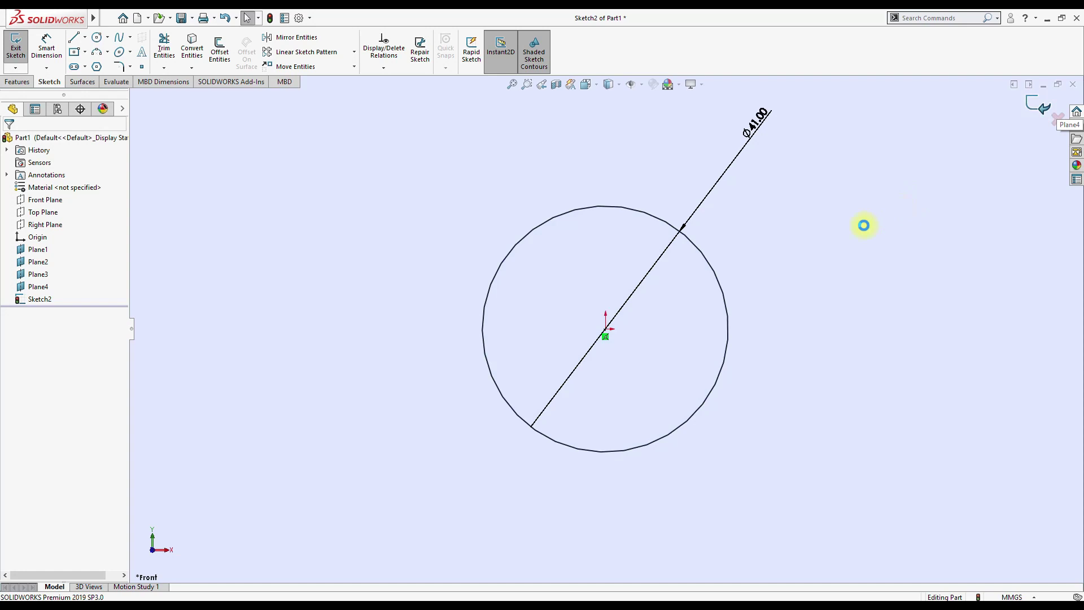
# - Start a sketch on Plane1 and draw a circle about 55 mm in diameter centred on the origin
pyautogui.scroll(3, 863, 225)
pyautogui.moveTo(818, 228); pyautogui.dragTo(729, 305, button='middle')
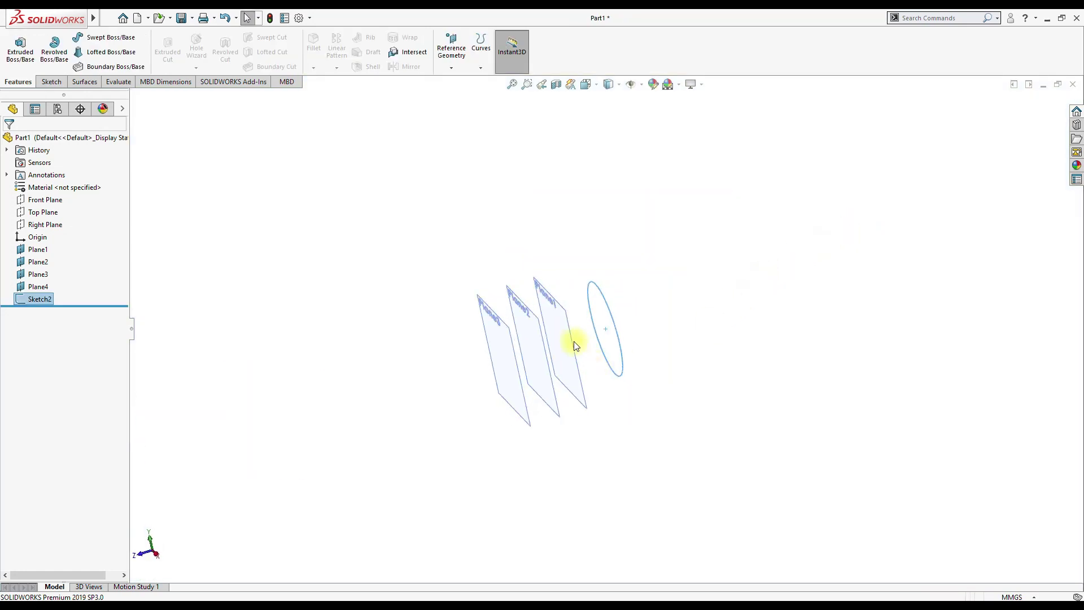
pyautogui.click(568, 339)
pyautogui.click(618, 306)
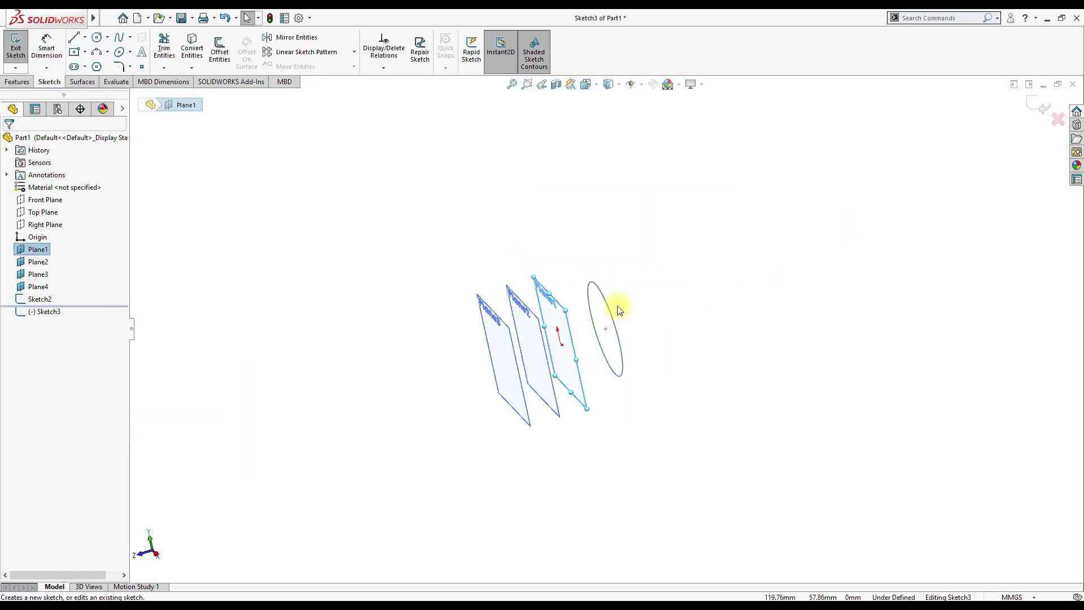
pyautogui.hotkey('ctrl', '8')
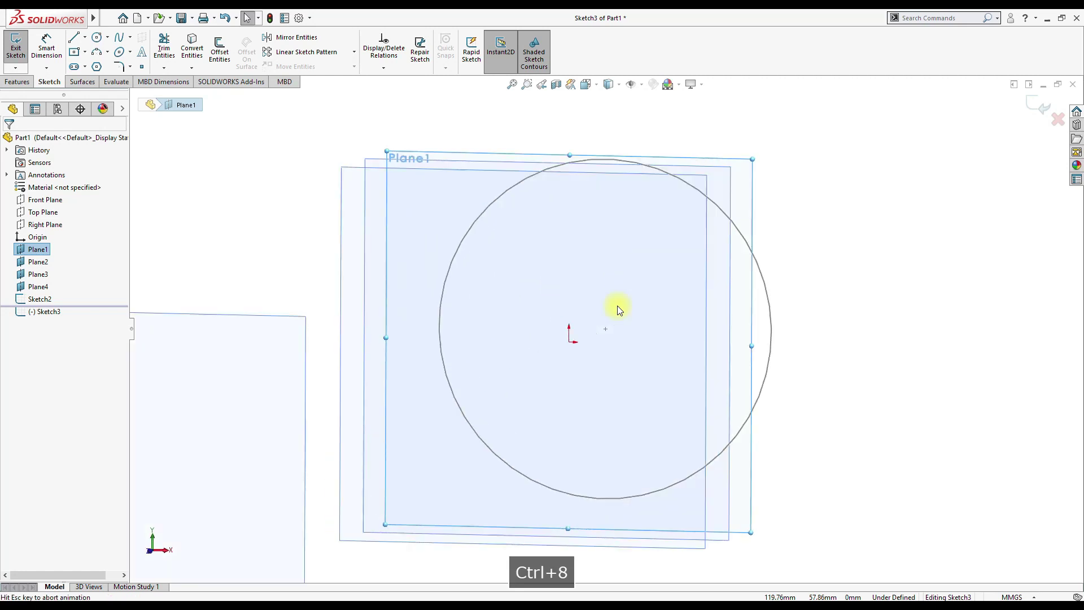
pyautogui.moveTo(437, 184); pyautogui.dragTo(474, 220, button='right')
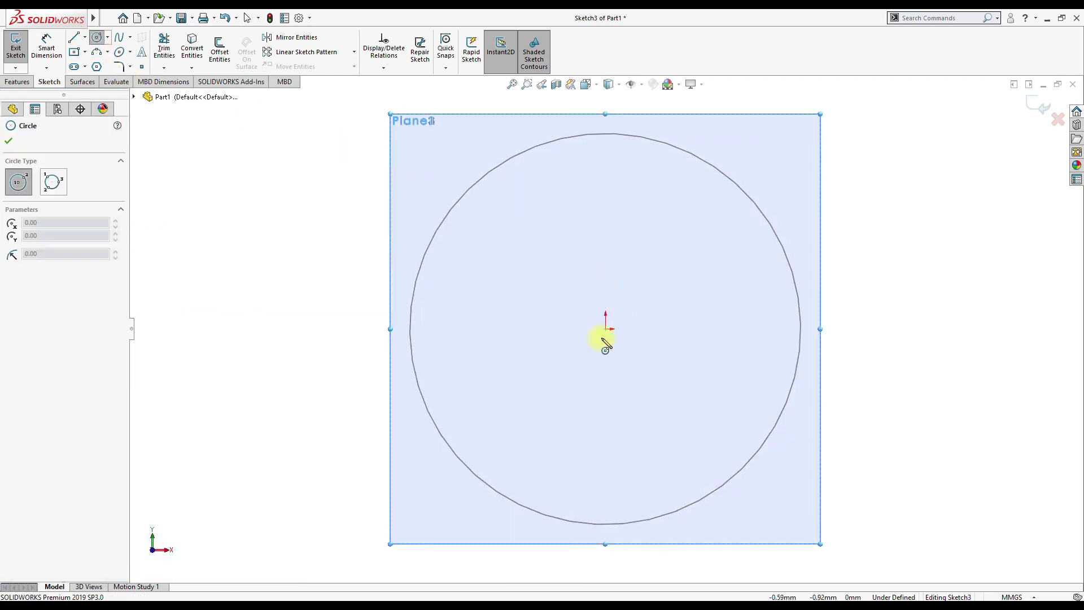
pyautogui.click(606, 329)
pyautogui.click(830, 460)
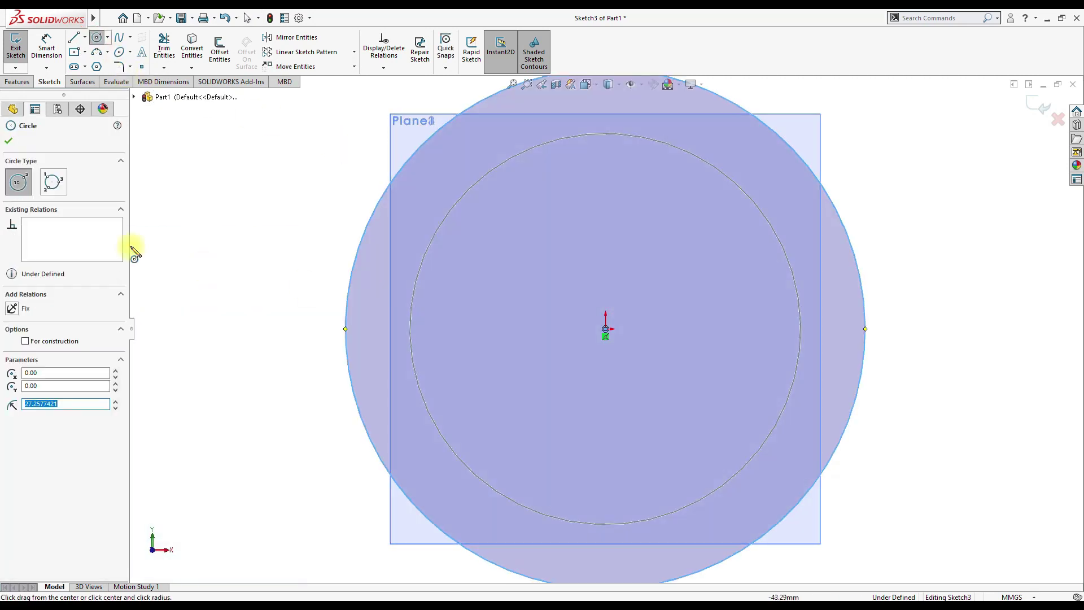
pyautogui.click(9, 141)
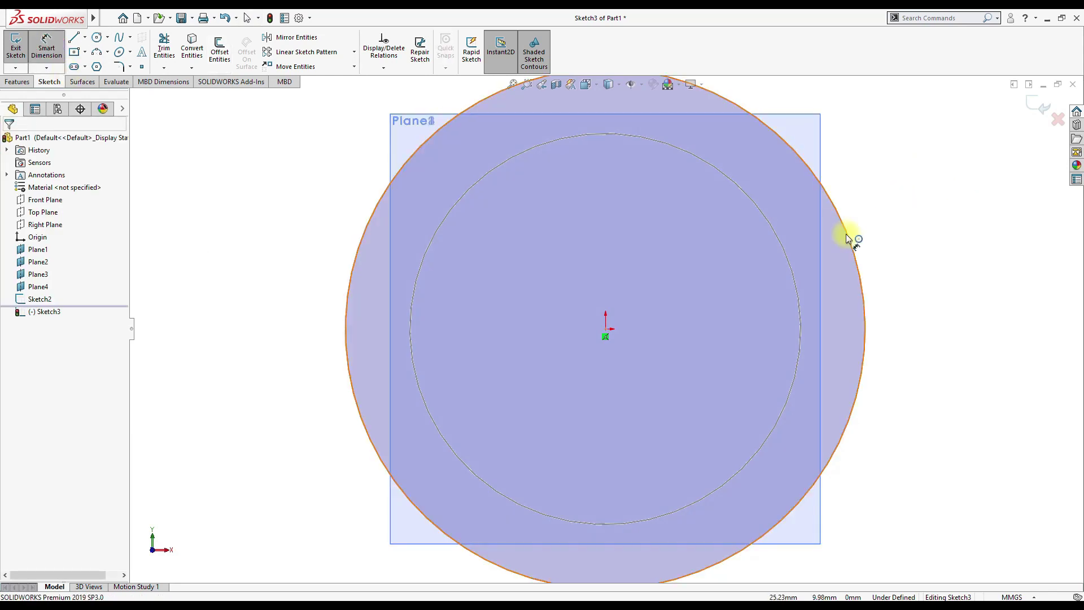
# - Dimension the Plane1 circle's diameter to 42 mm and close the sketch
pyautogui.click(916, 219)
pyautogui.click(912, 218)
pyautogui.write('42')
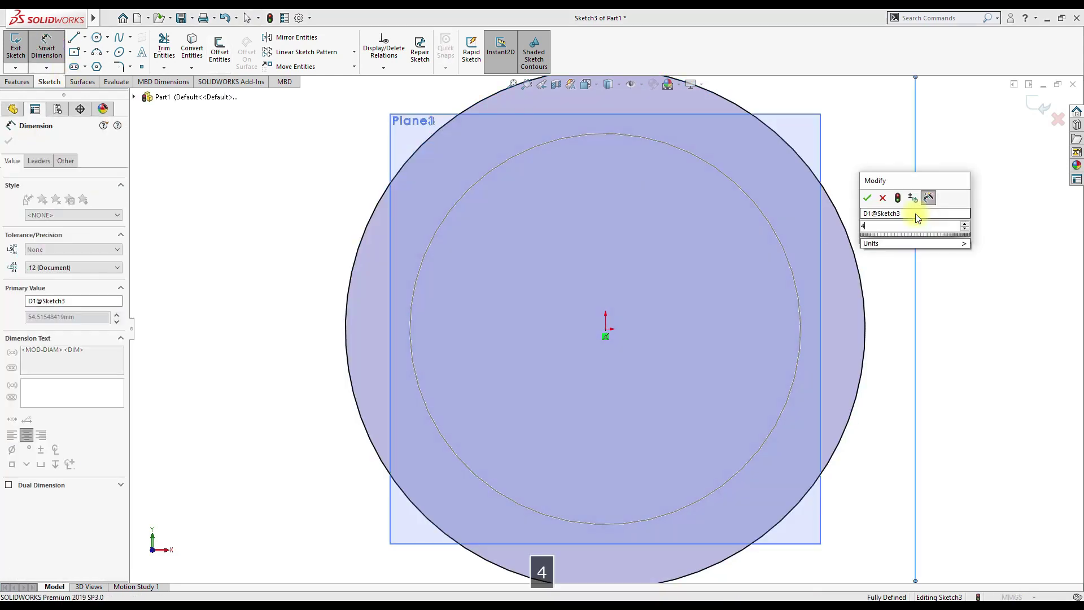
pyautogui.press('Return')
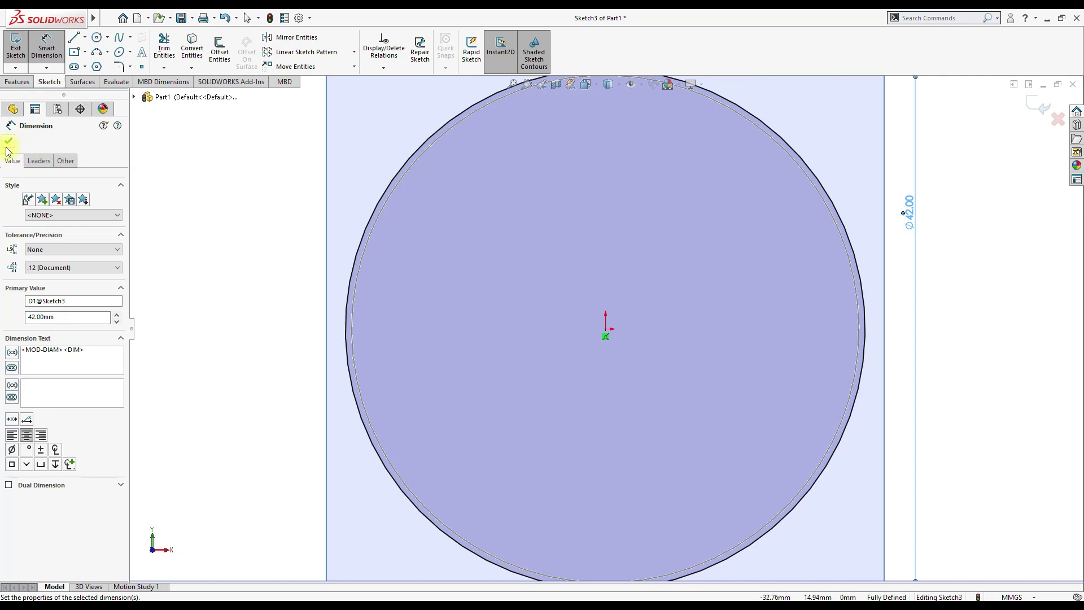
pyautogui.click(9, 142)
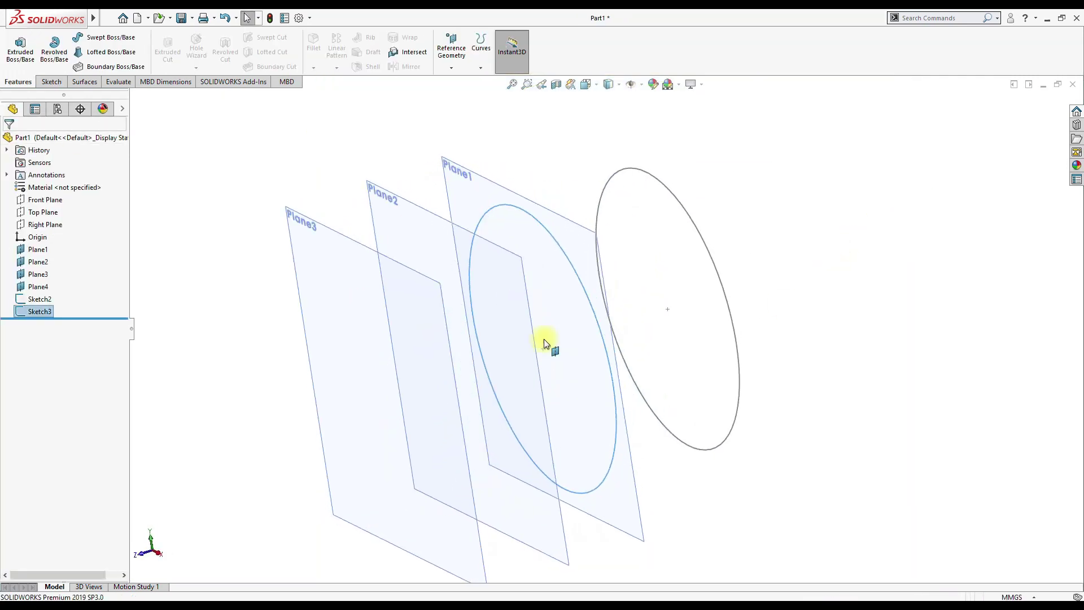
# - Start a sketch on Plane2 and draw a circle about 28 mm in diameter centred on the origin
pyautogui.rightClick(401, 203)
pyautogui.click(380, 194)
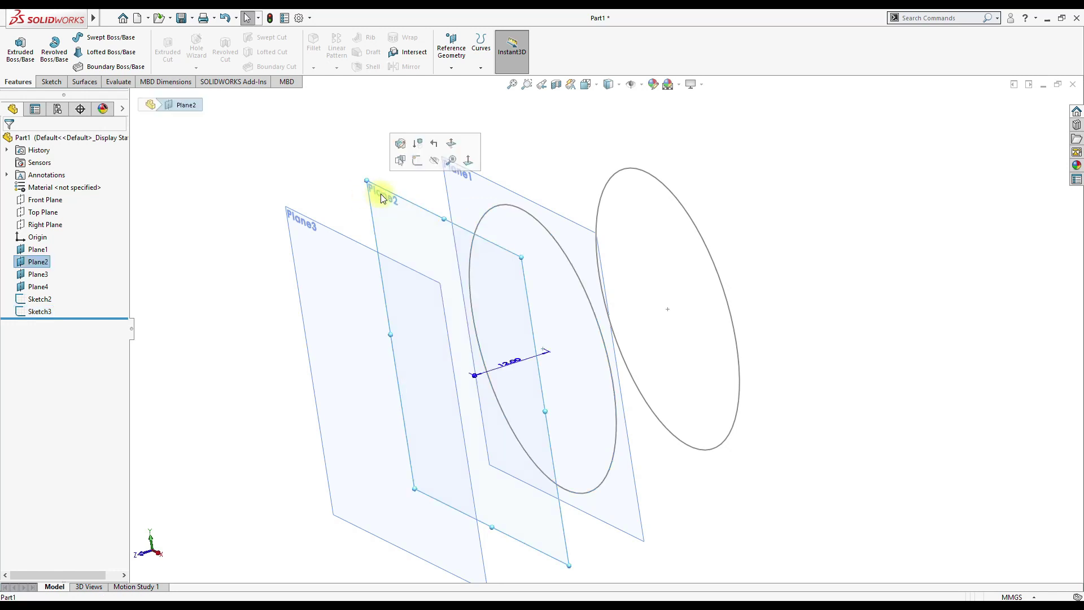
pyautogui.click(416, 161)
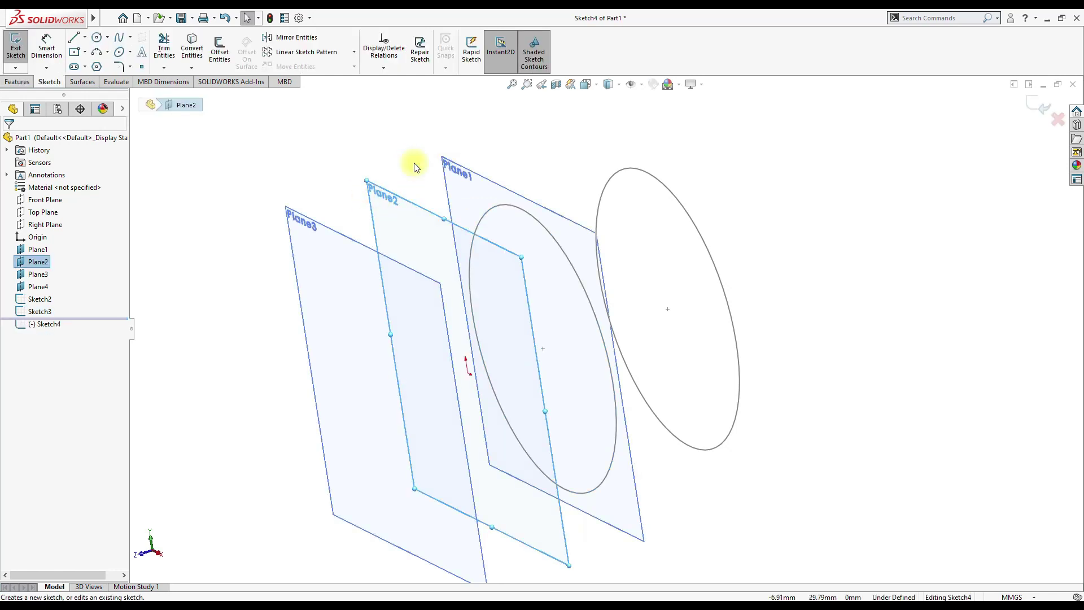
pyautogui.hotkey('ctrl', '8')
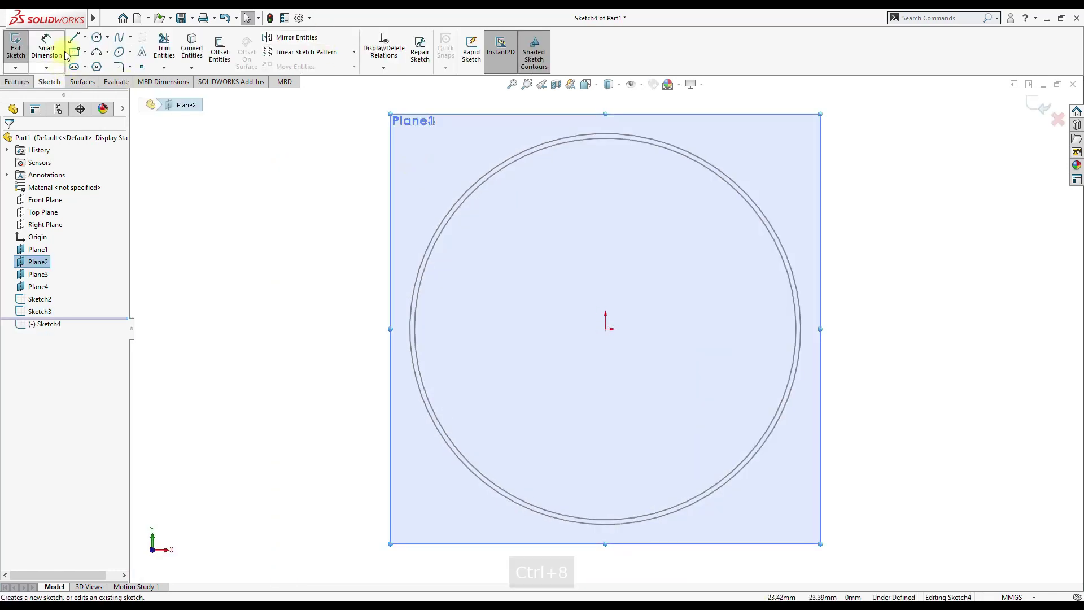
pyautogui.click(99, 38)
pyautogui.click(605, 329)
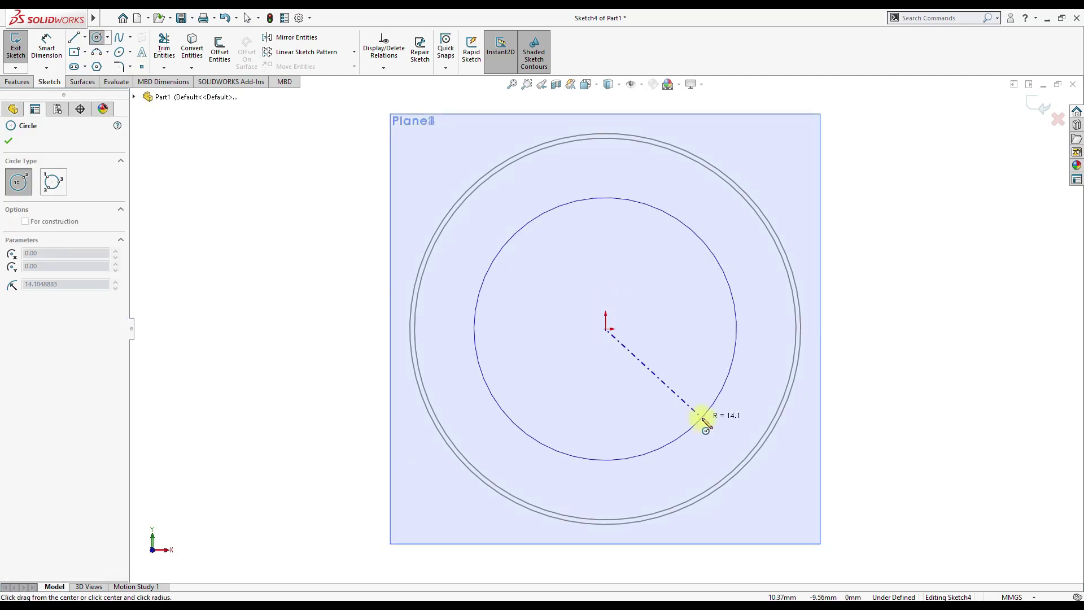
pyautogui.click(698, 423)
pyautogui.click(10, 142)
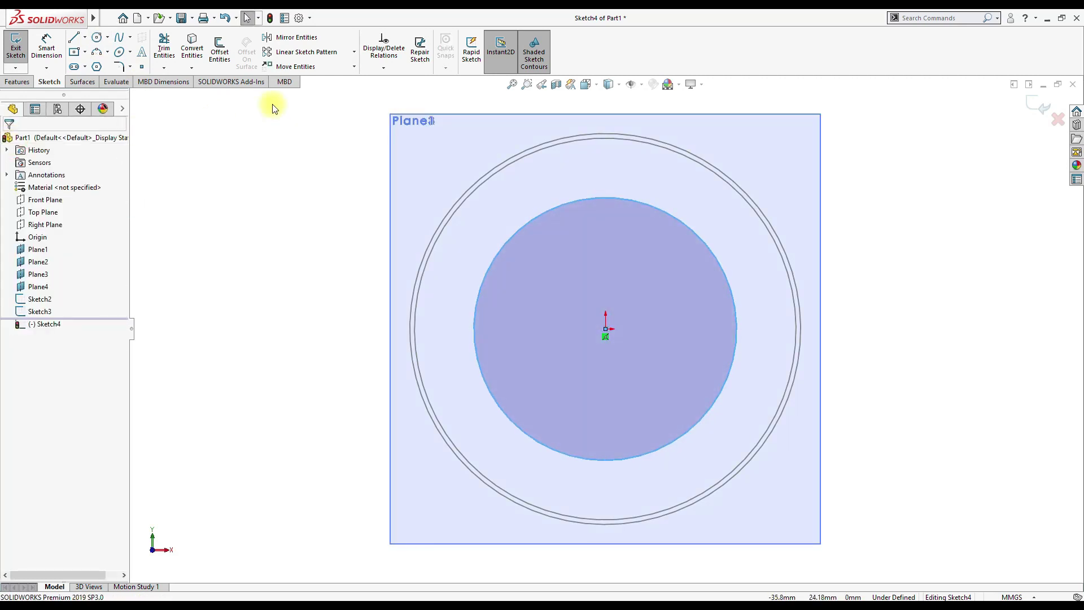
# - Dimension the Plane2 circle's diameter to 26 mm and exit the sketch
pyautogui.click(47, 40)
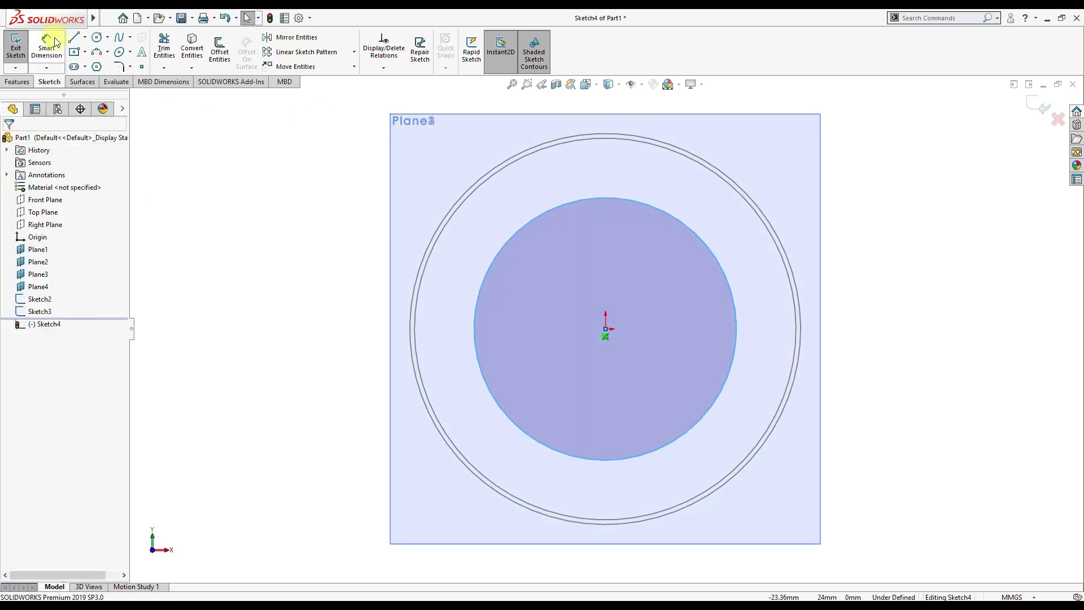
pyautogui.click(661, 213)
pyautogui.click(846, 179)
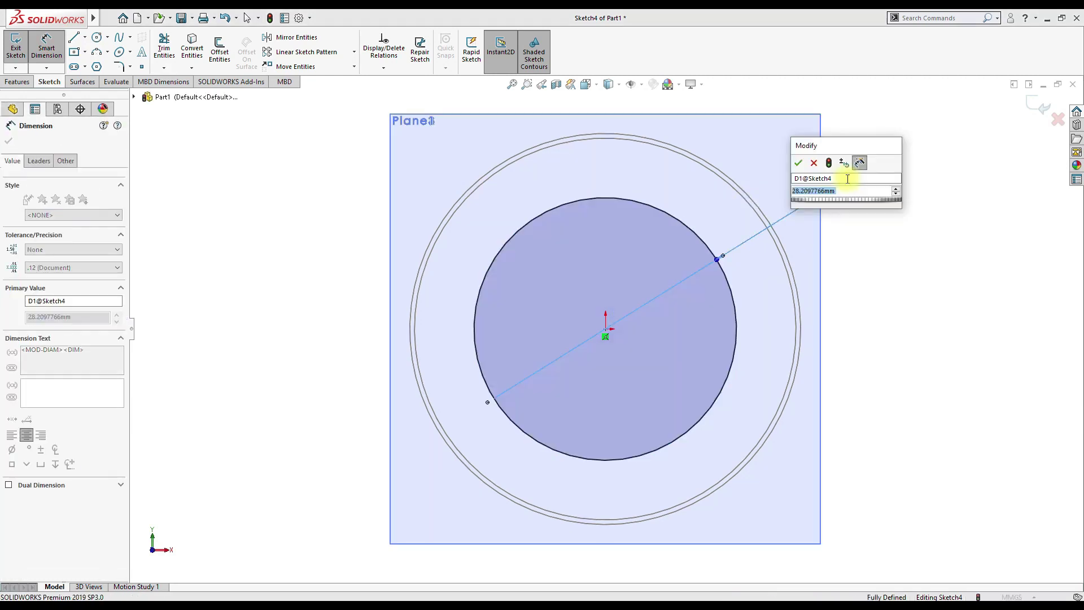
pyautogui.write('26')
pyautogui.press('Return')
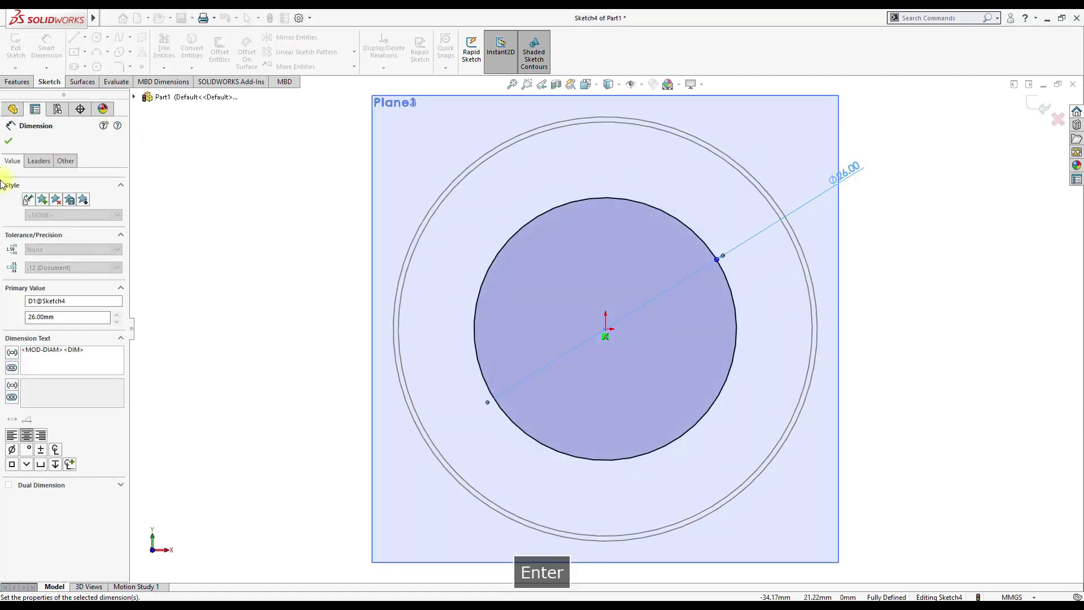
pyautogui.click(8, 140)
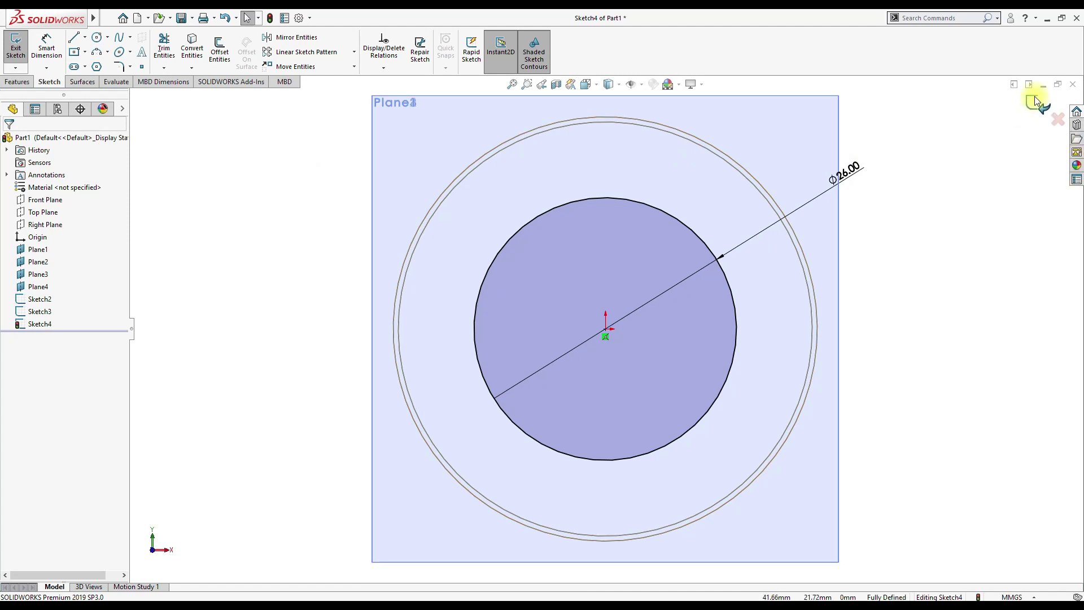
pyautogui.hotkey('ctrl', 'b')
# - Start a sketch on Plane3 and draw a center rectangle about 55 mm wide and 29 mm high around the origin
pyautogui.moveTo(922, 206)
pyautogui.mouseDown(button='middle')
pyautogui.moveTo(852, 201)
pyautogui.moveTo(819, 271)
pyautogui.moveTo(831, 305)
pyautogui.mouseUp(button='middle')
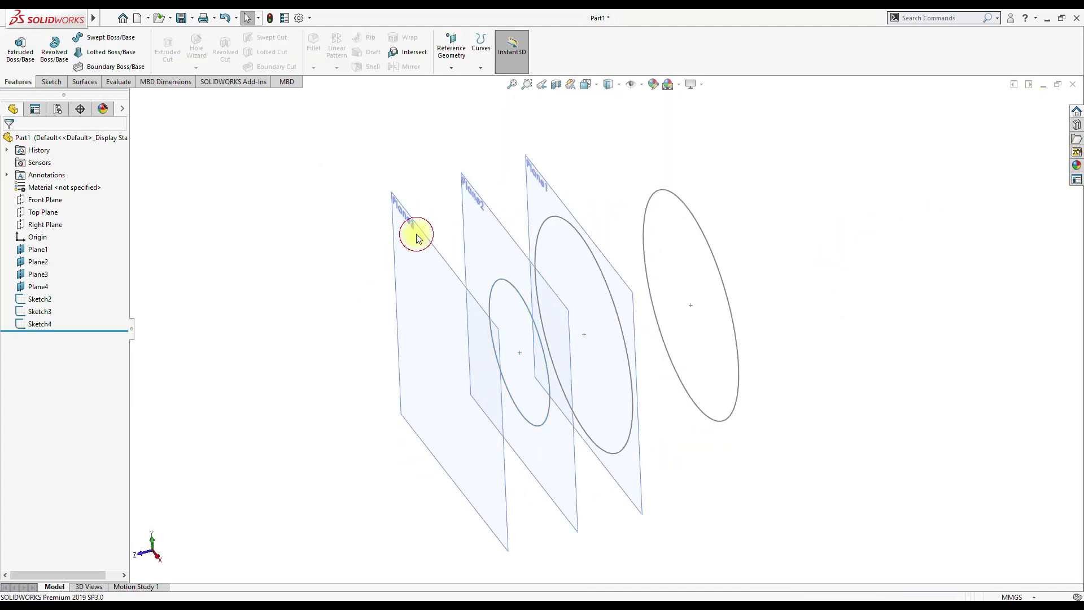
pyautogui.rightClick(427, 262)
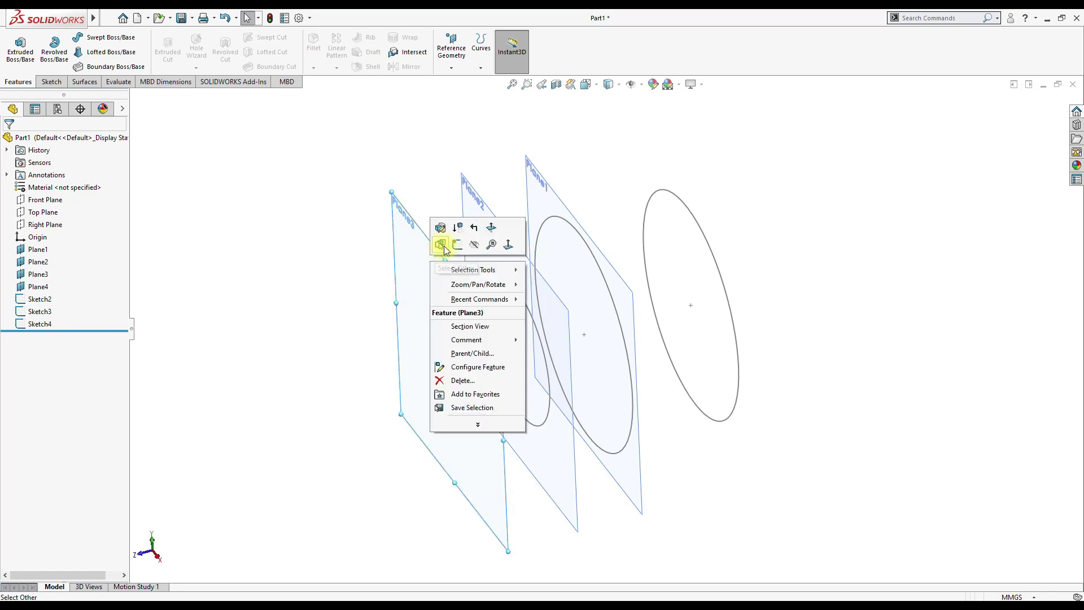
pyautogui.click(441, 245)
pyautogui.hotkey('ctrl', '8')
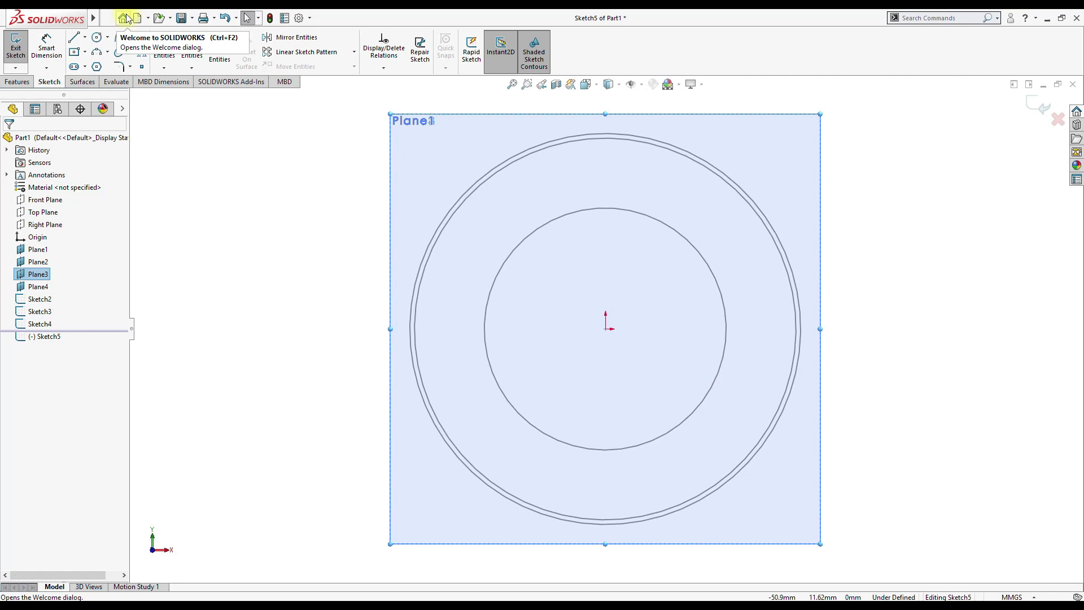
pyautogui.click(74, 54)
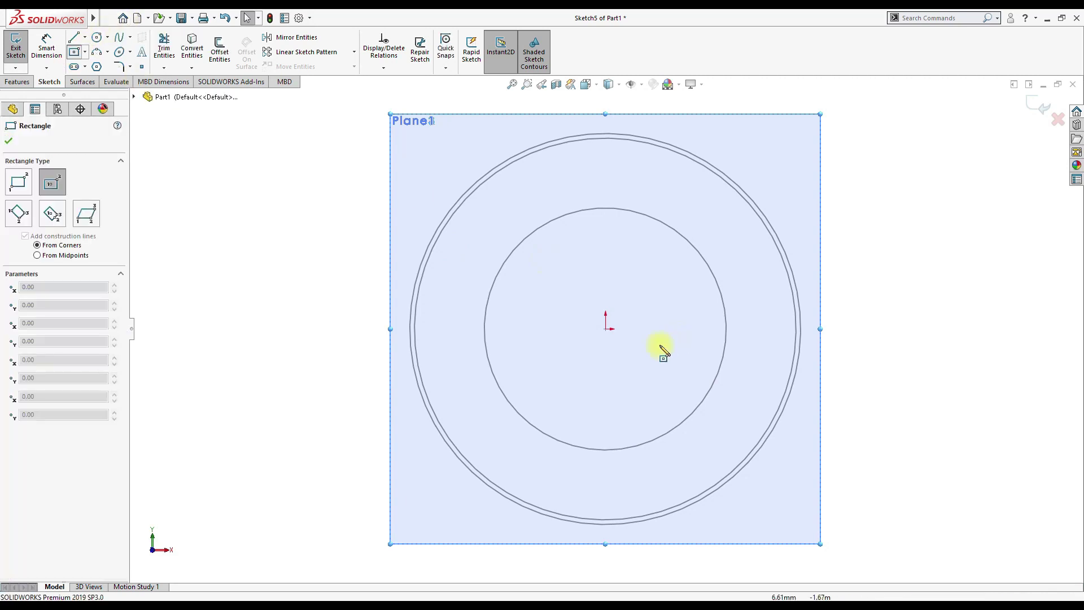
pyautogui.click(607, 329)
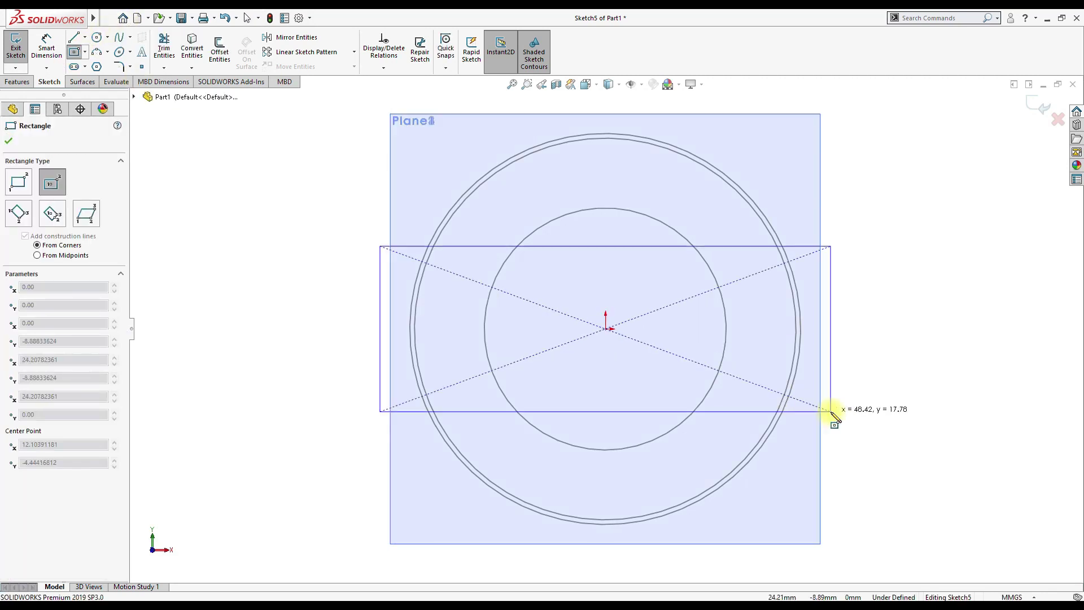
pyautogui.click(862, 462)
pyautogui.click(12, 139)
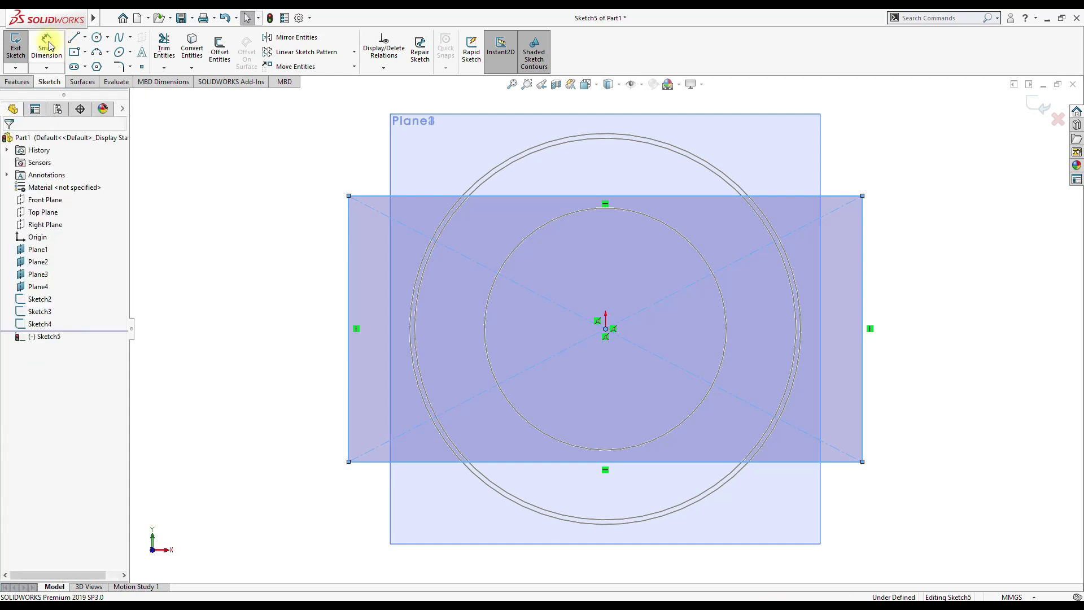
# - Dimension the rectangle's height between its two horizontal edges to 30 mm
pyautogui.click(46, 48)
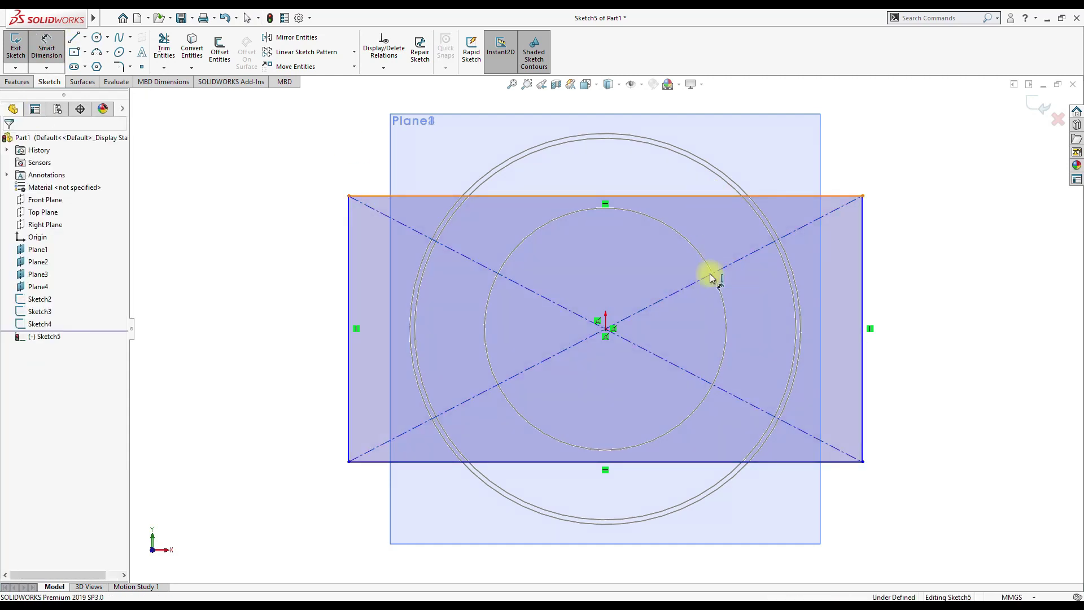
pyautogui.click(737, 461)
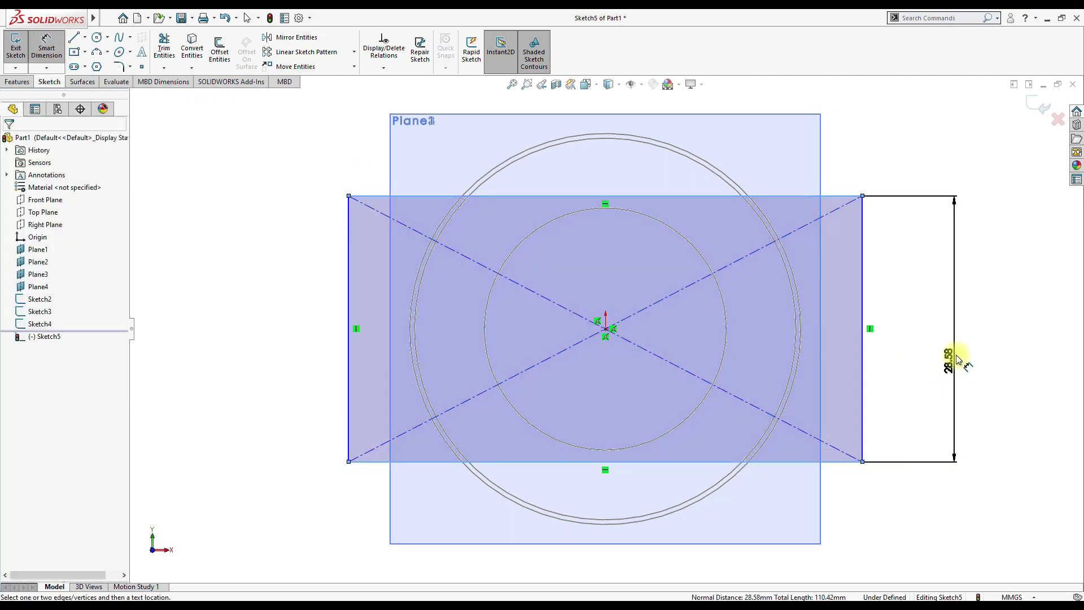
pyautogui.click(958, 360)
pyautogui.write('30')
pyautogui.press('Return')
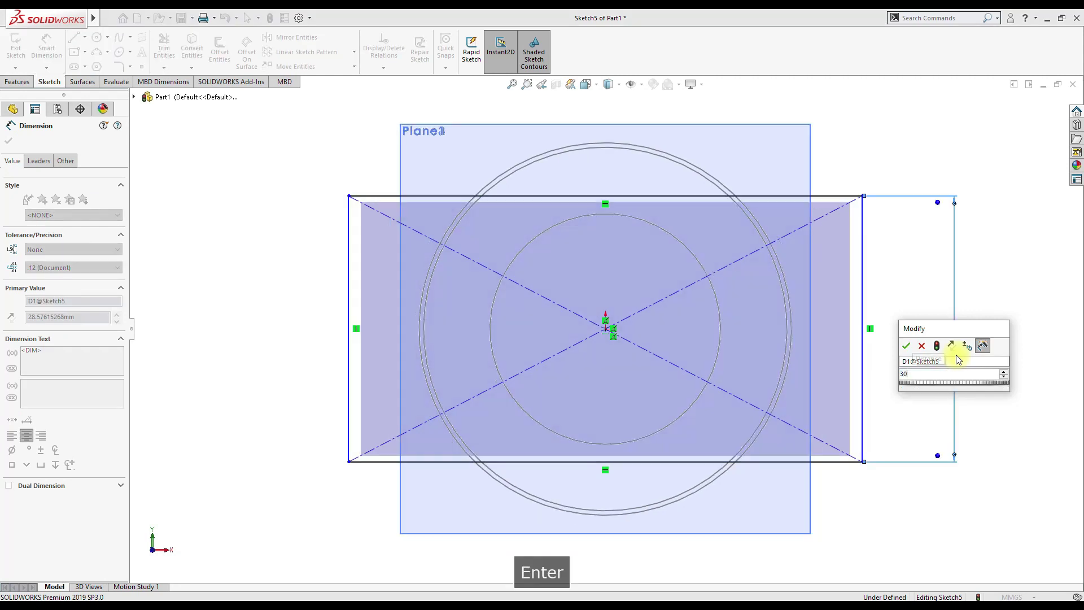
# - Dimension the rectangle's width between its two vertical edges to 30 mm
pyautogui.click(863, 319)
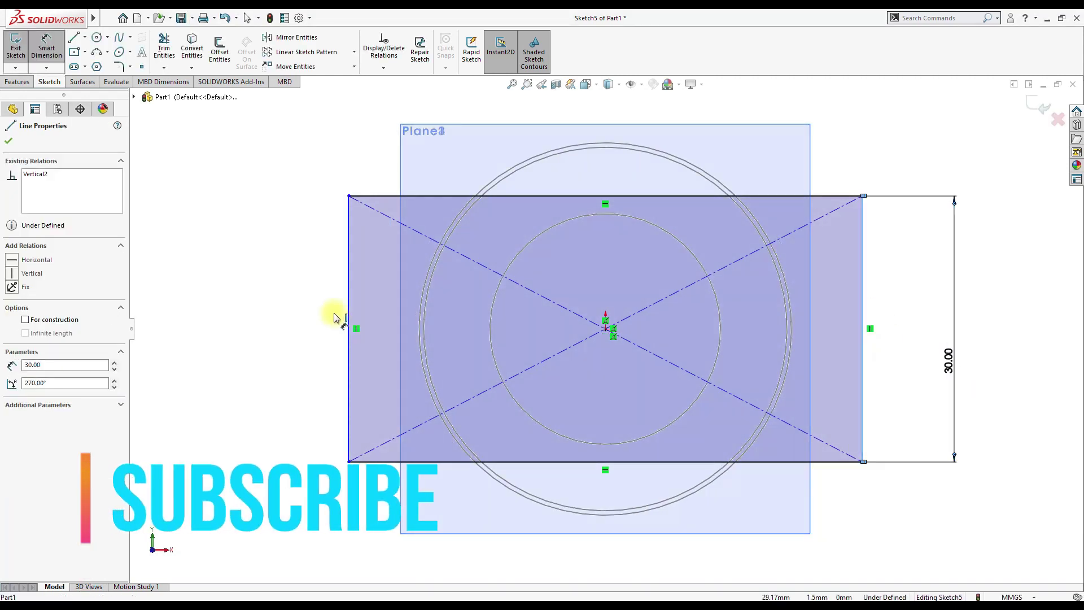
pyautogui.click(349, 309)
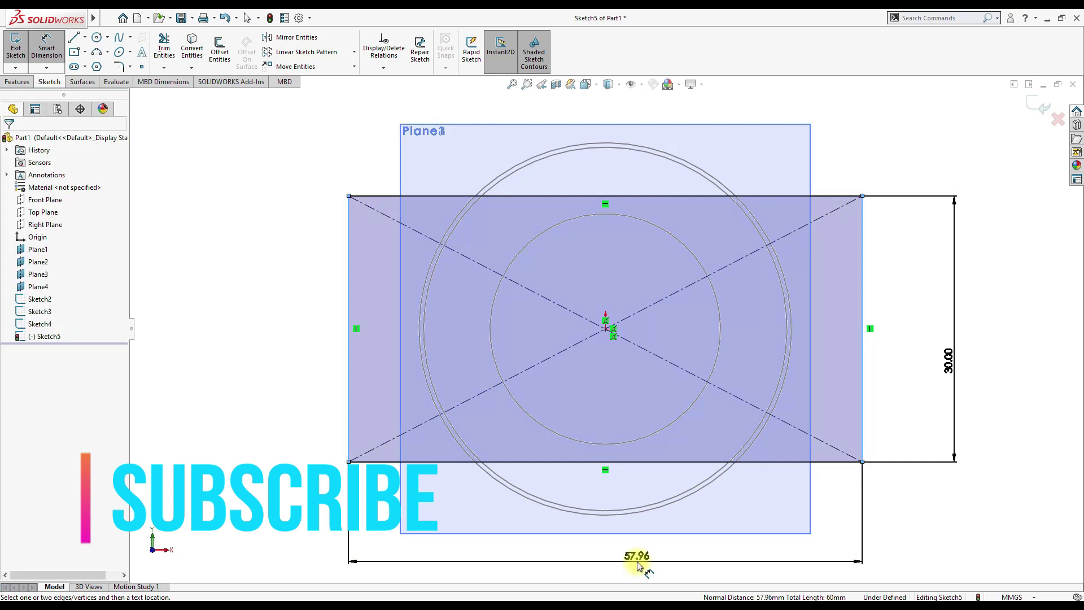
pyautogui.click(636, 562)
pyautogui.write('30')
pyautogui.press('Return')
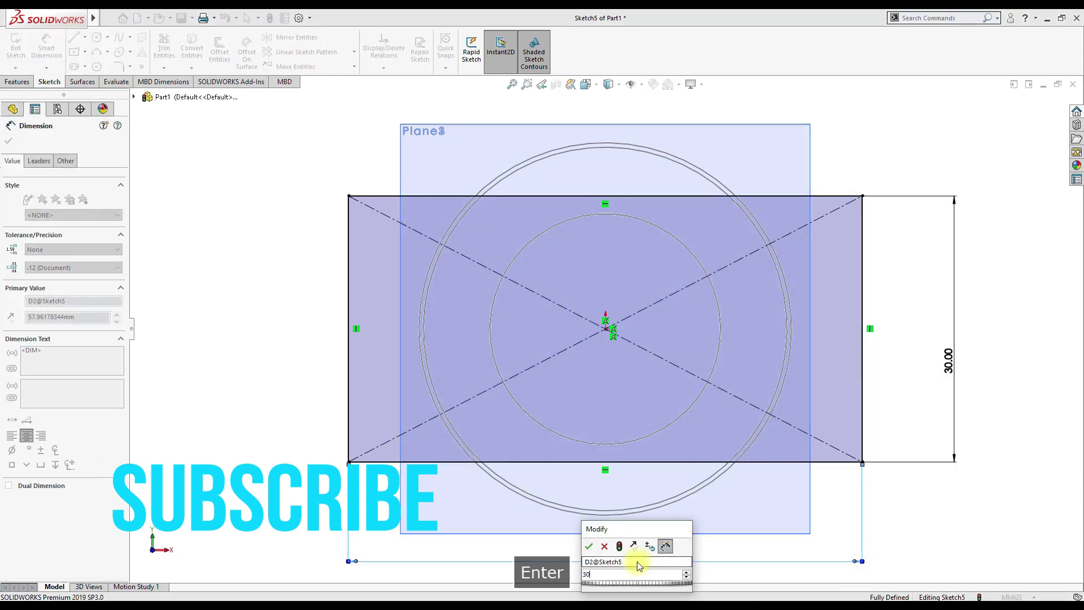
# - Accept the 30 mm width dimension and exit the square's sketch on Plane3
pyautogui.click(9, 141)
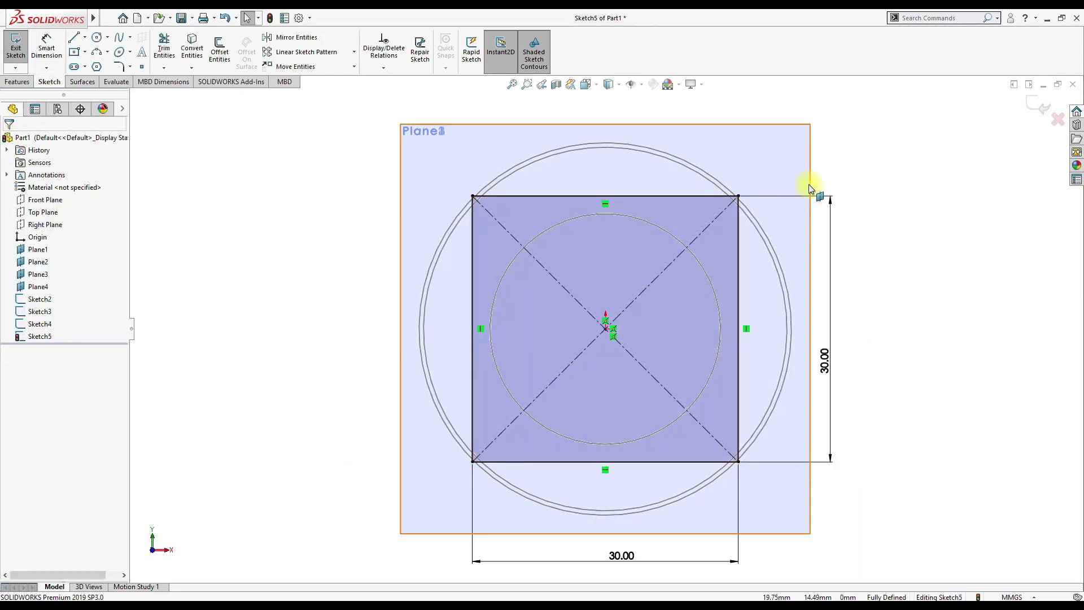
pyautogui.click(1040, 113)
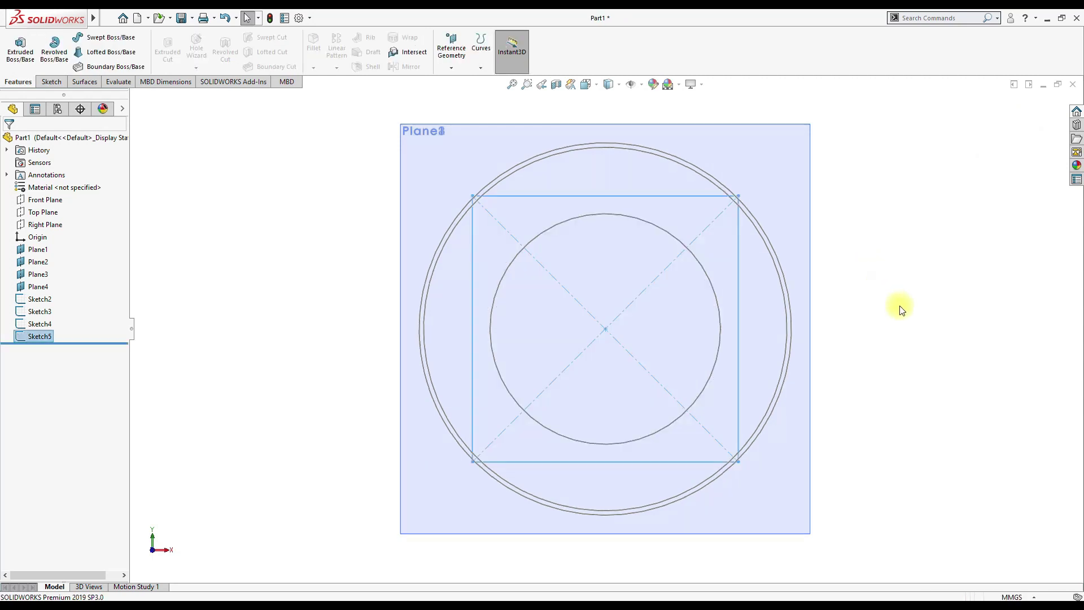
pyautogui.moveTo(895, 305)
pyautogui.mouseDown(button='middle')
pyautogui.moveTo(828, 317)
pyautogui.moveTo(791, 348)
pyautogui.moveTo(811, 375)
pyautogui.moveTo(828, 365)
pyautogui.moveTo(828, 394)
pyautogui.moveTo(816, 395)
pyautogui.mouseUp(button='middle')
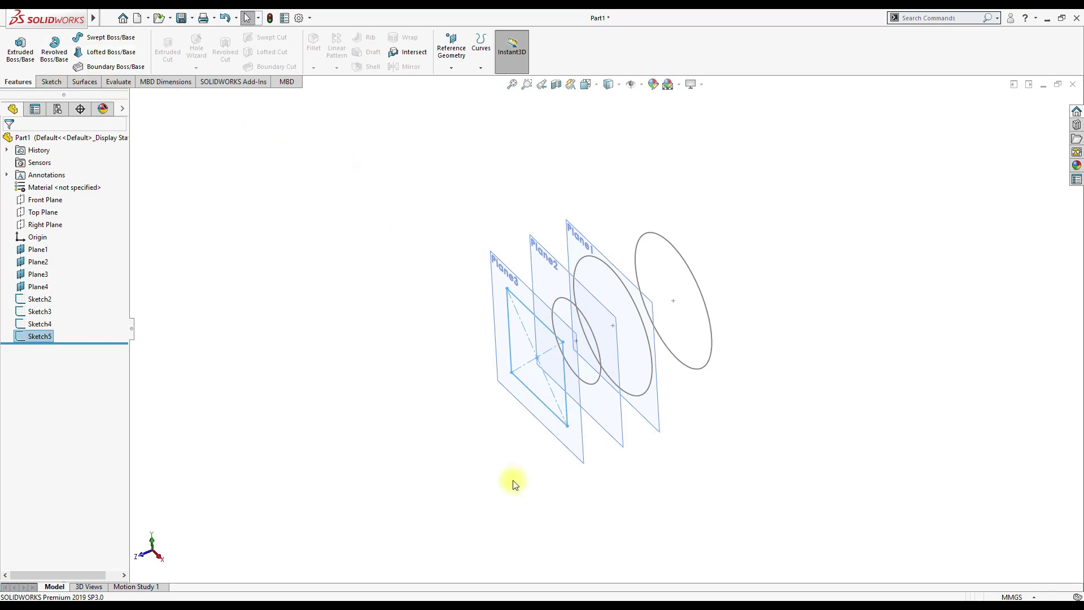
pyautogui.press('Escape')
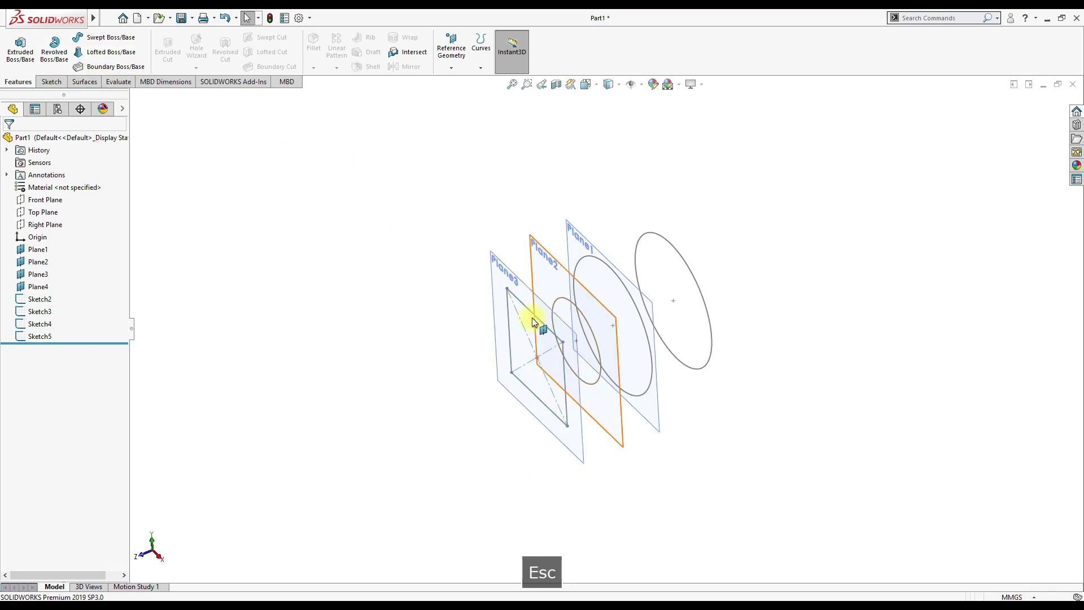
# - Loft the handle through the three circle sketches and the Plane3 square, in order from the far end circle to the square
pyautogui.click(101, 57)
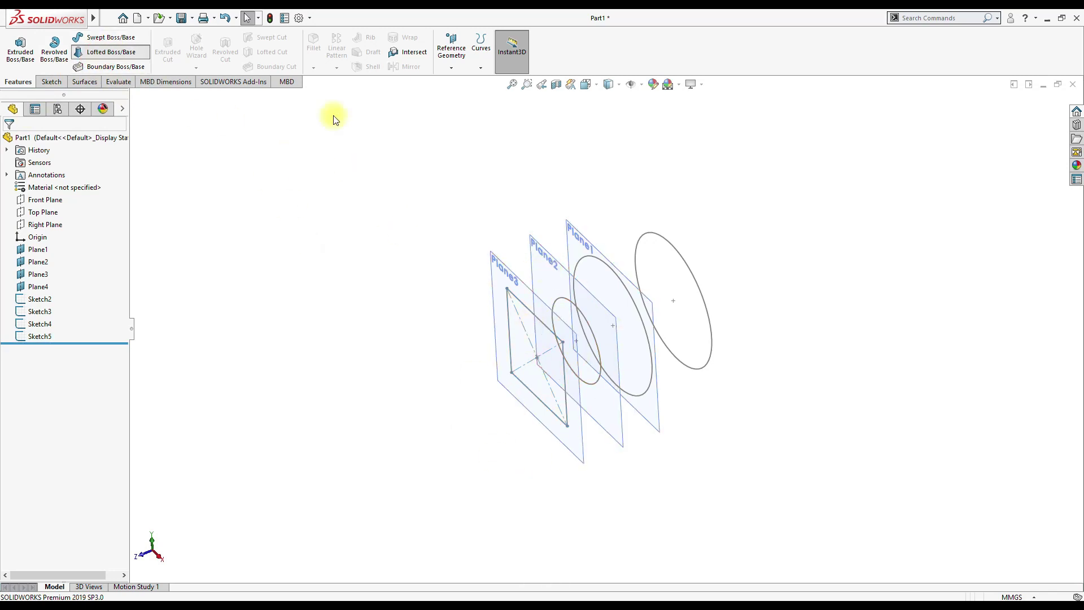
pyautogui.click(689, 270)
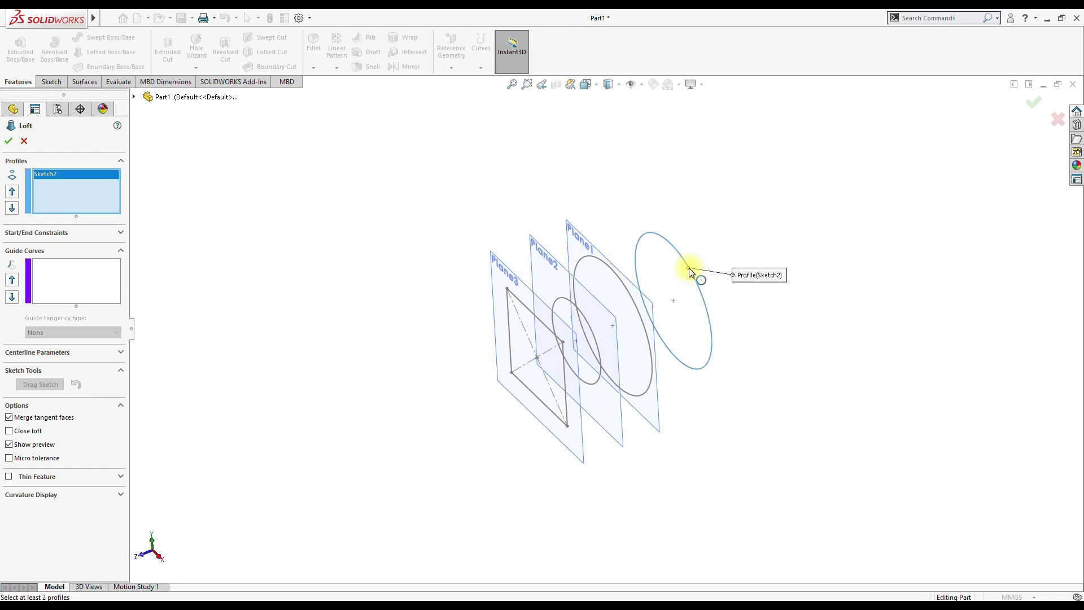
pyautogui.click(635, 305)
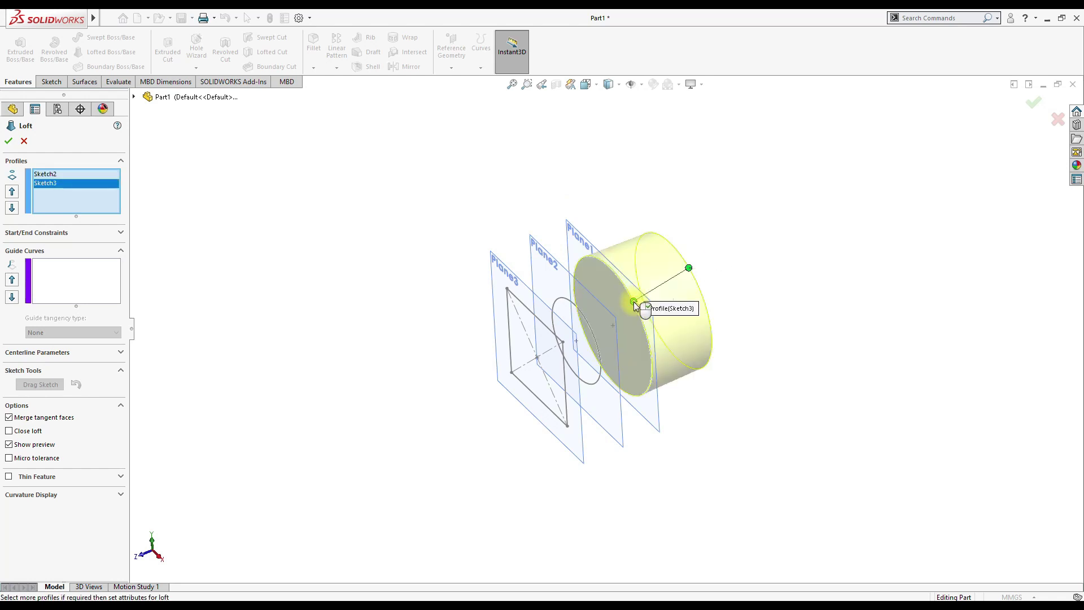
pyautogui.click(589, 327)
pyautogui.click(564, 343)
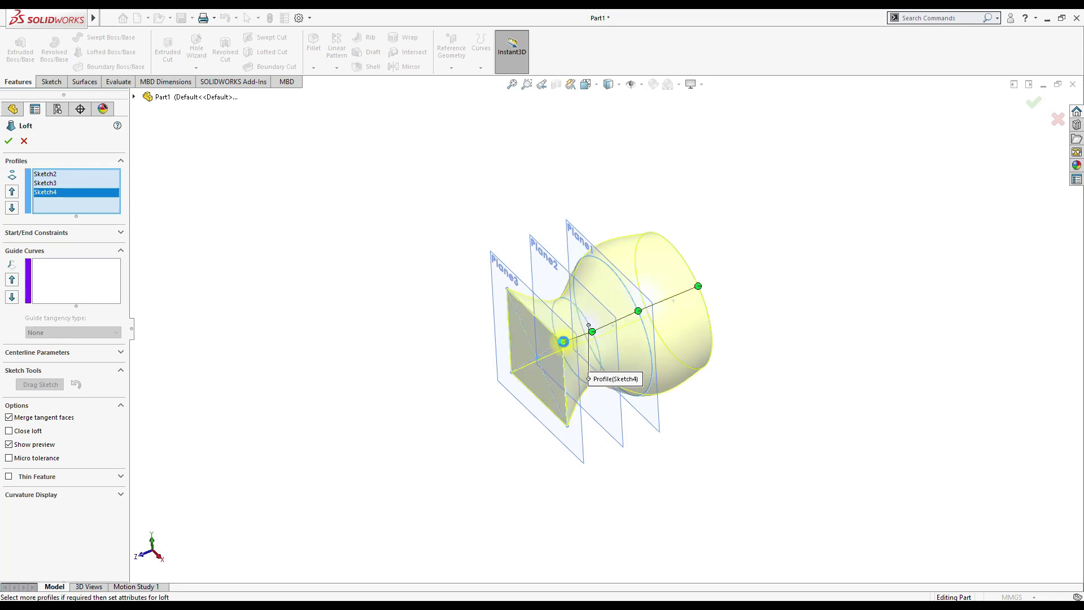
pyautogui.click(9, 141)
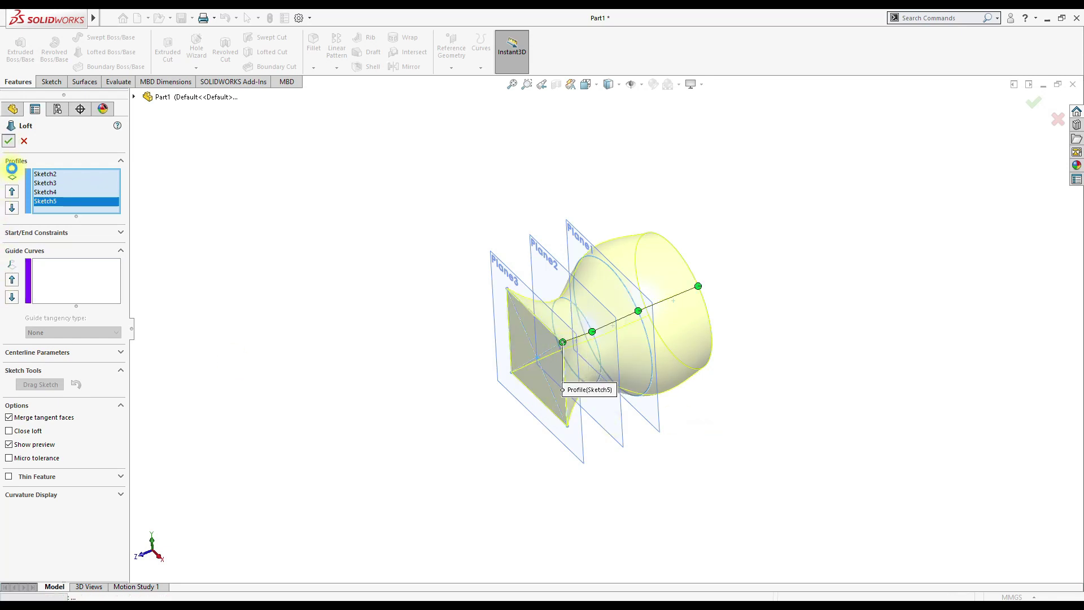
pyautogui.moveTo(799, 392); pyautogui.dragTo(822, 255, button='middle')
pyautogui.hotkey('alt', 'Up')
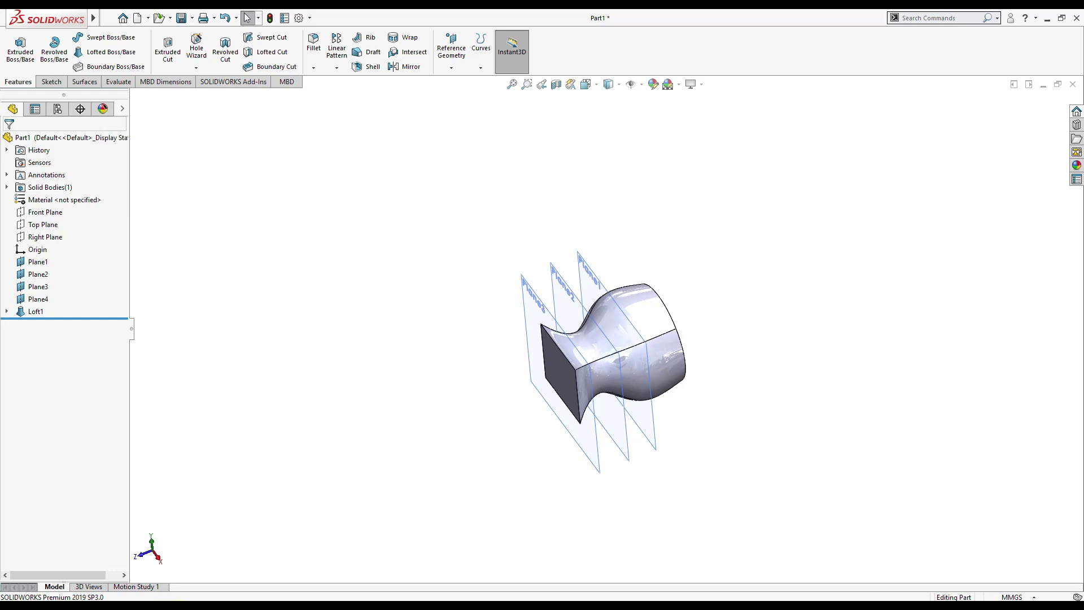
# - Switch to the wedge PDF in Acrobat Reader and check the blade's length and its tip section's width and thickness
pyautogui.hotkey('alt', 'Tab')
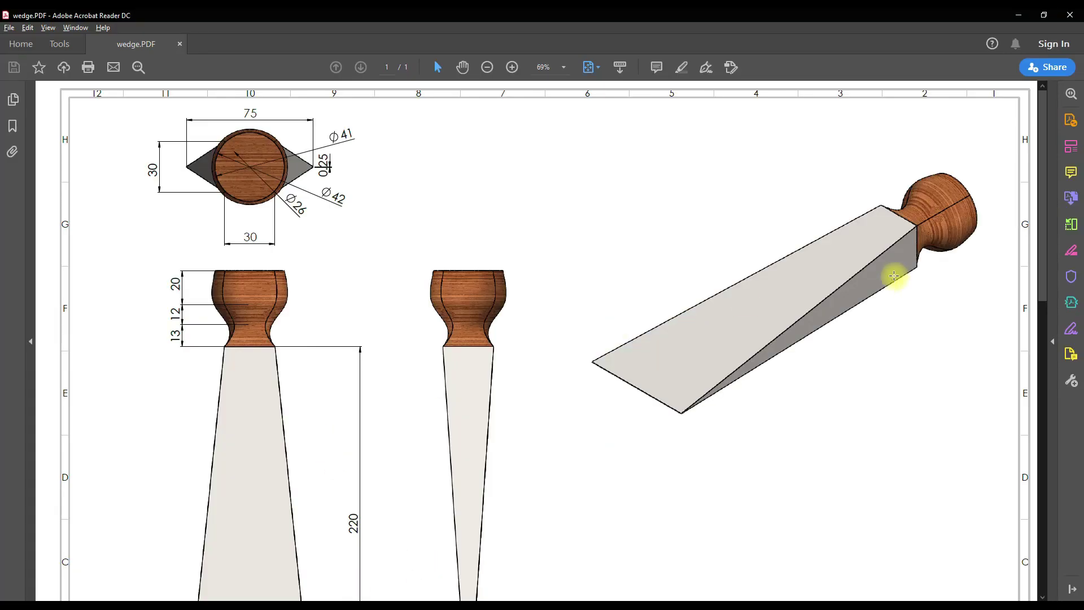
pyautogui.scroll(-5, 355, 383)
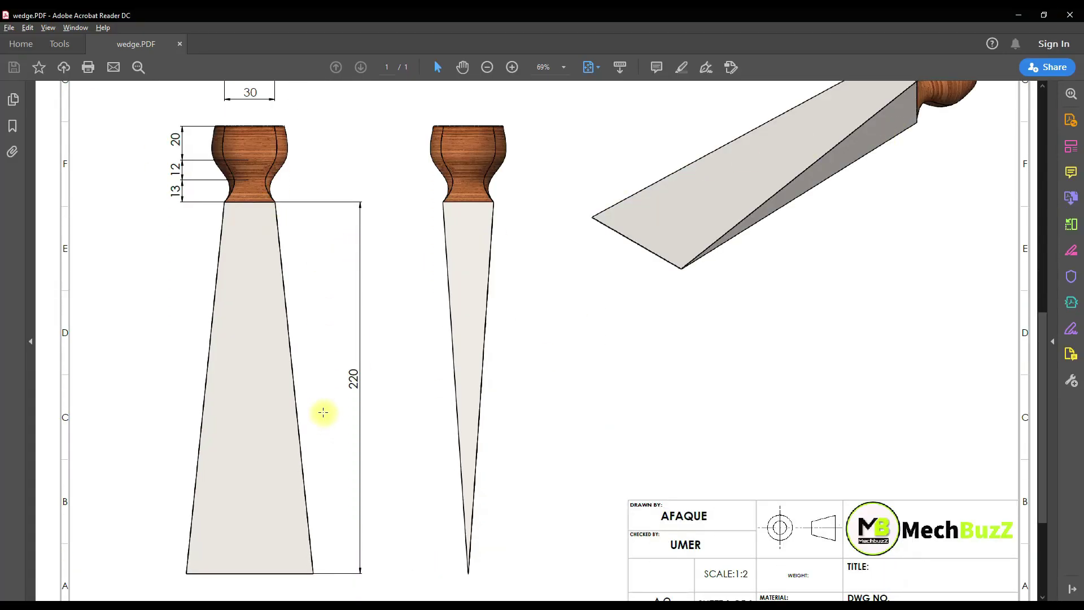
pyautogui.scroll(3, 702, 254)
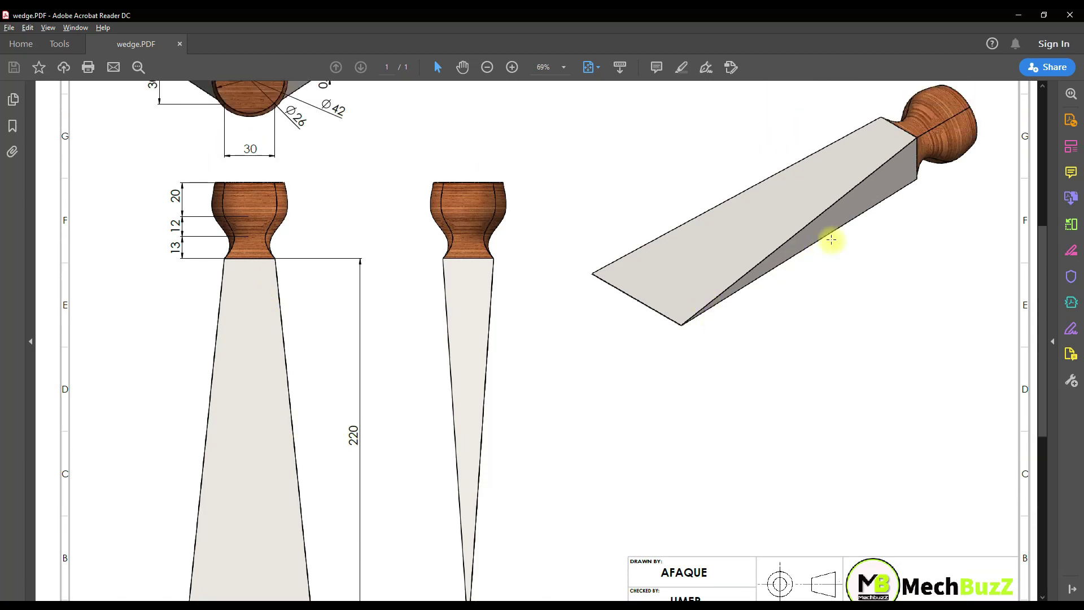
pyautogui.scroll(1, 547, 314)
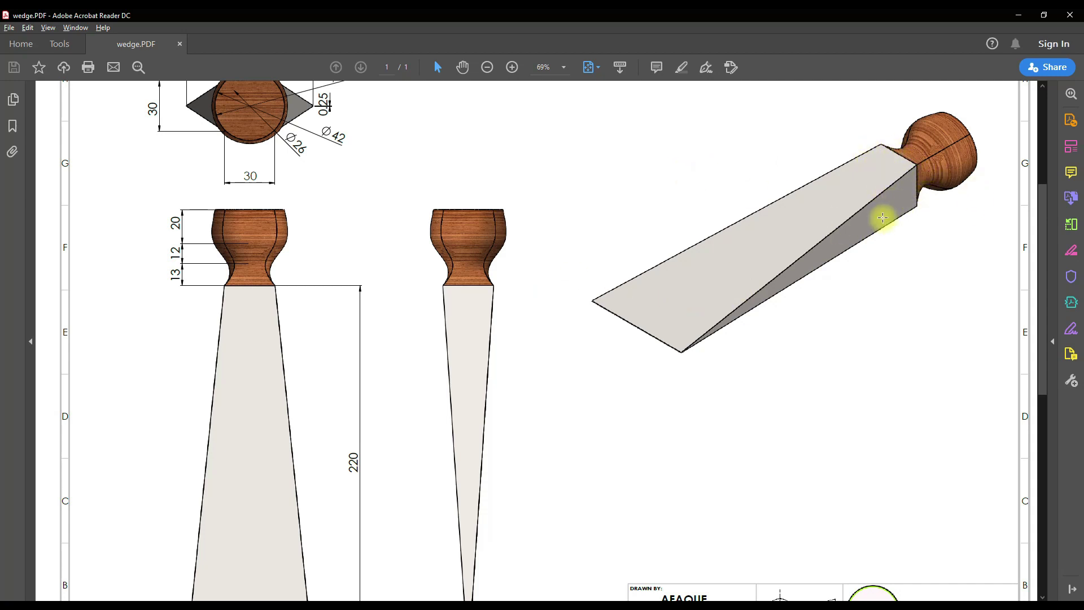
pyautogui.scroll(2, 266, 271)
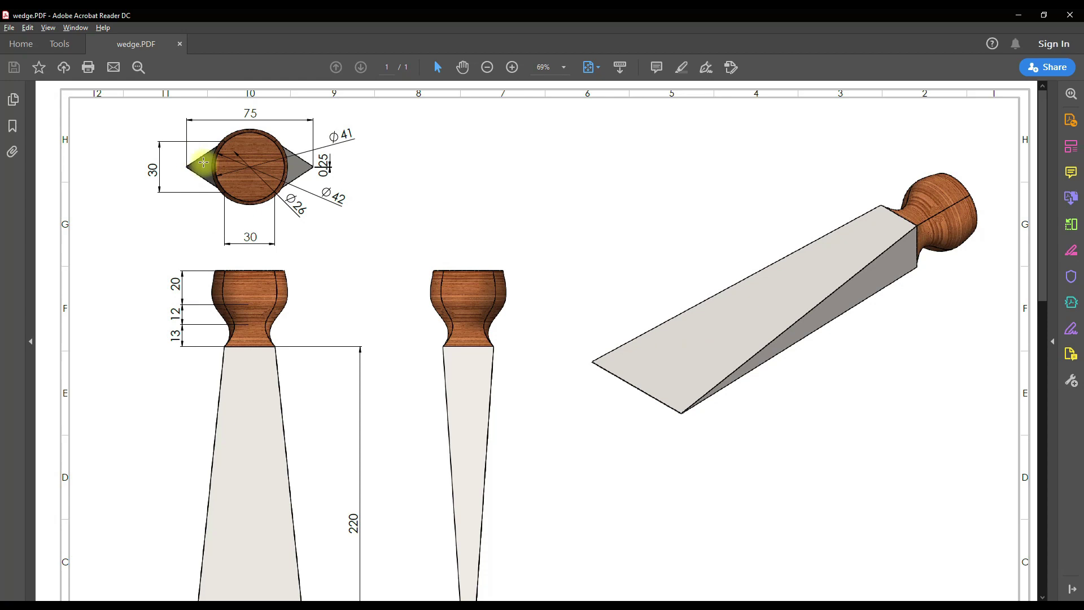
pyautogui.hotkey('ctrl', '+')
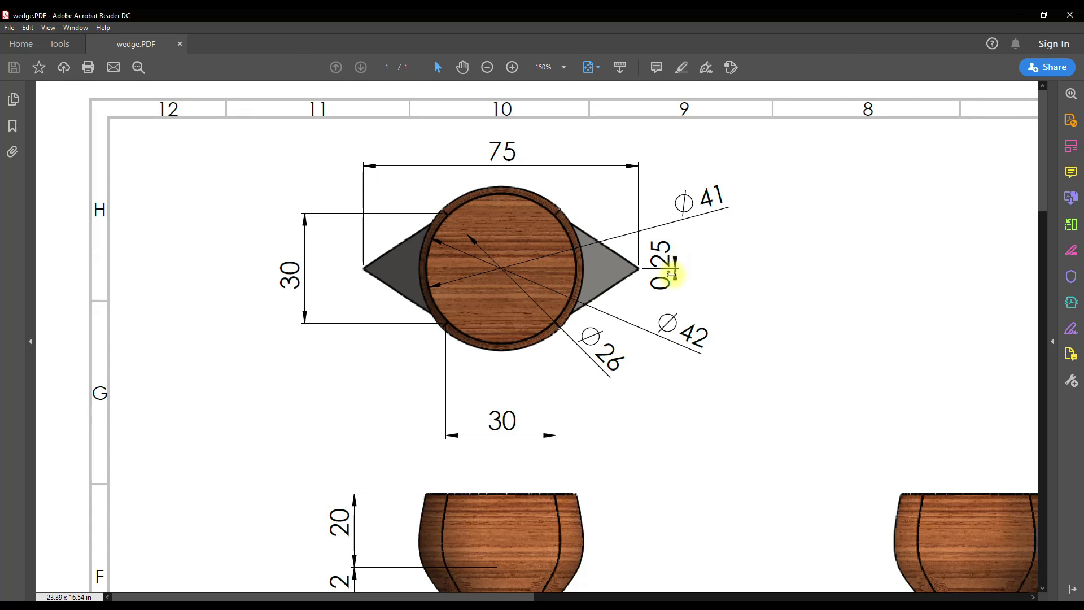
# - Switch back to SOLIDWORKS, start a sketch on Plane4 and draw a center rectangle about 115 mm wide and 10 mm high around the origin
pyautogui.hotkey('alt', 'Tab')
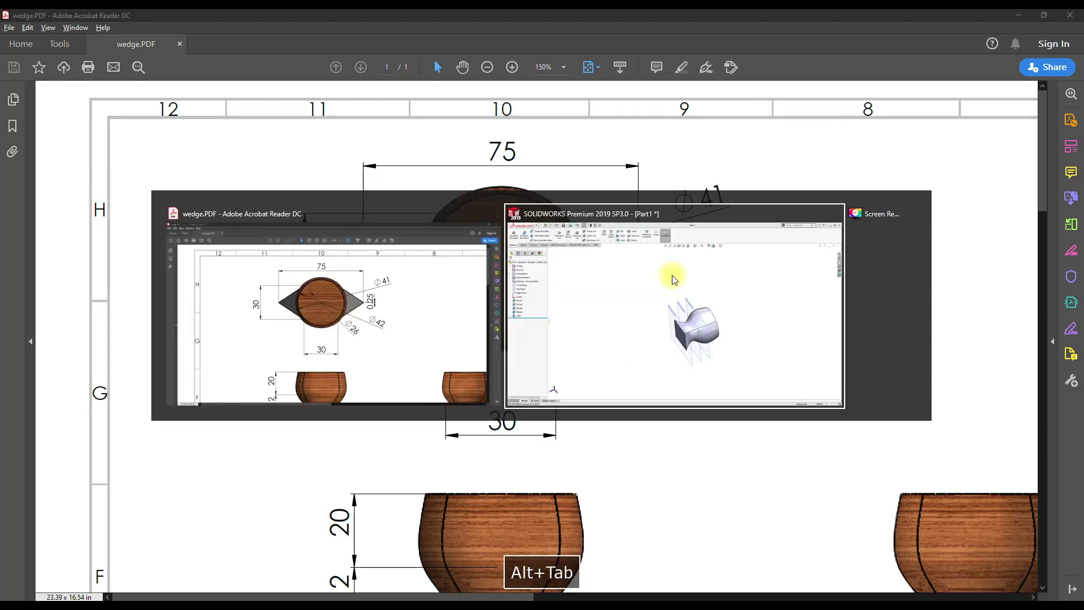
pyautogui.scroll(3, 567, 354)
pyautogui.click(448, 402)
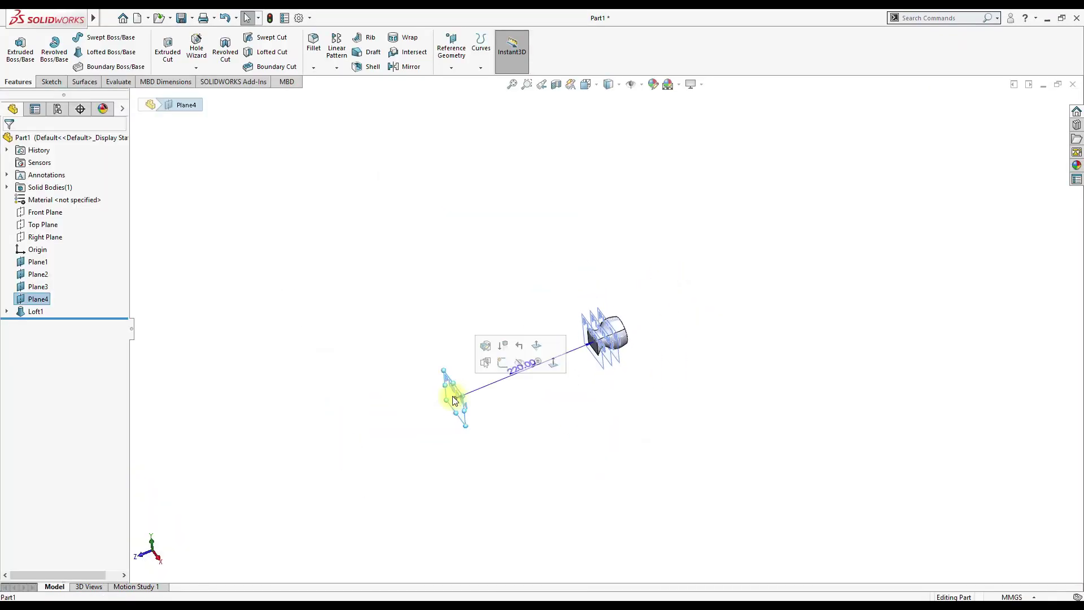
pyautogui.click(500, 370)
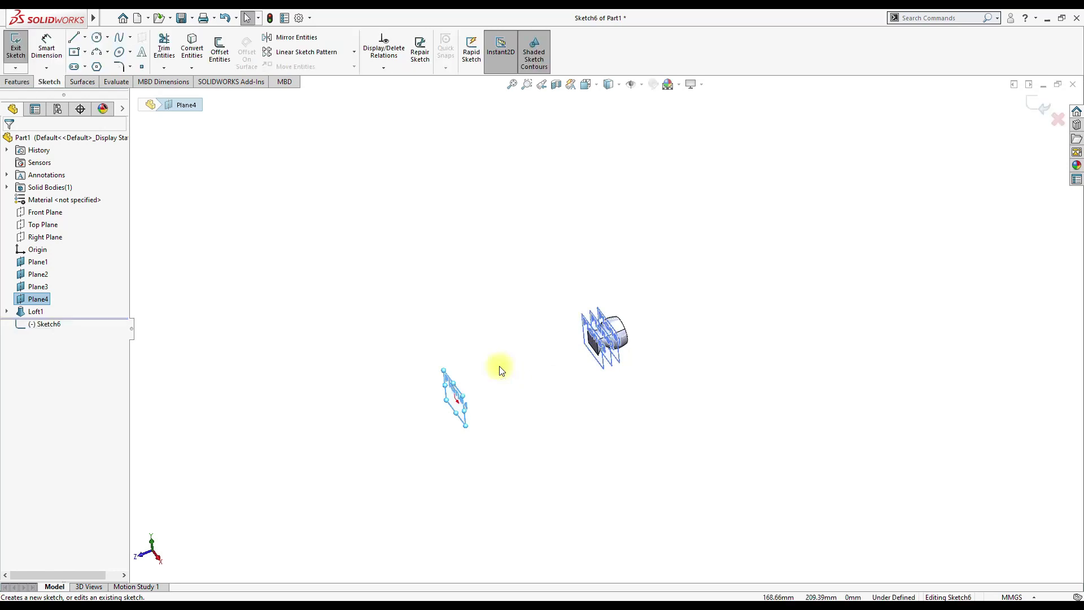
pyautogui.hotkey('ctrl', '8')
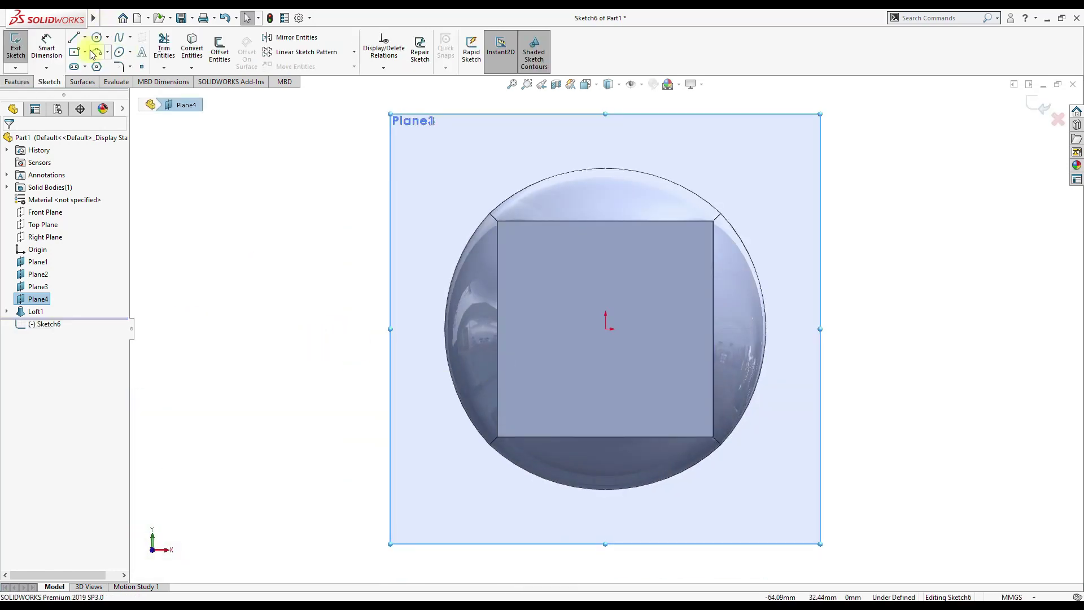
pyautogui.click(77, 53)
pyautogui.click(605, 328)
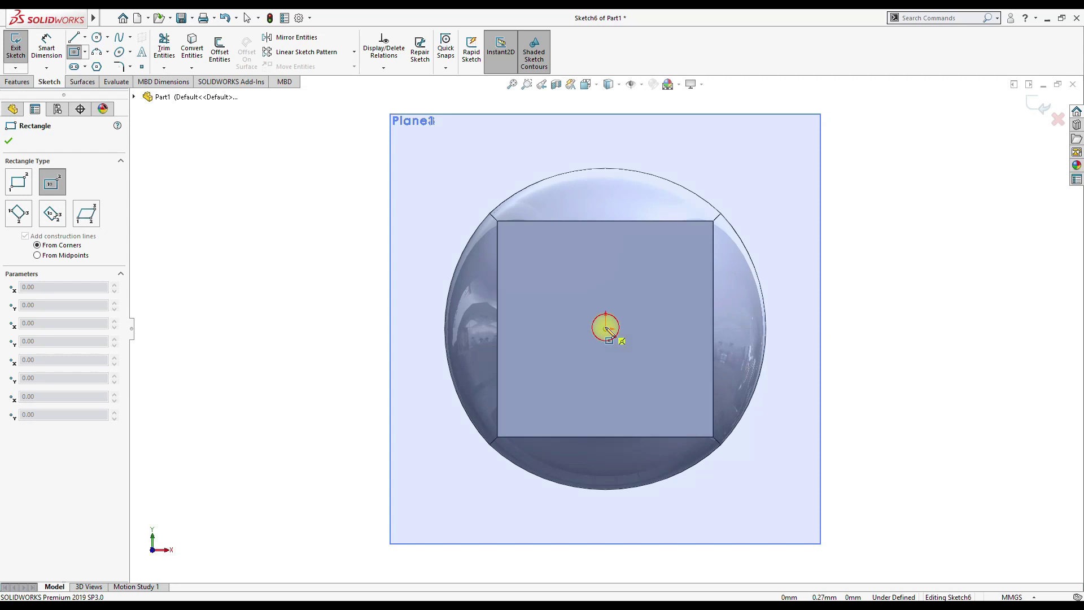
pyautogui.click(1018, 365)
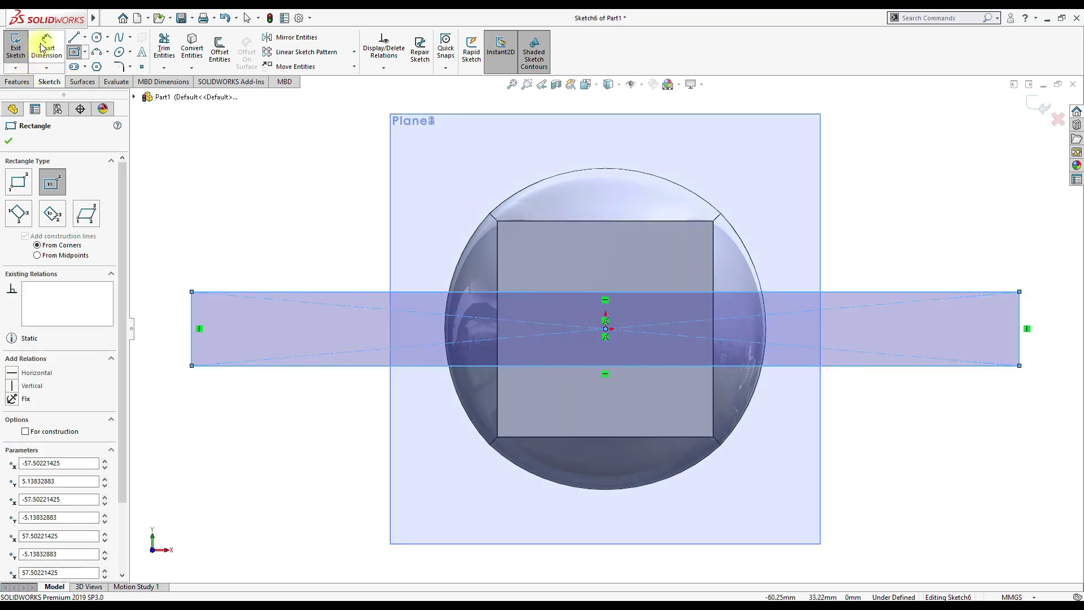
pyautogui.press('Escape')
pyautogui.press('Escape')
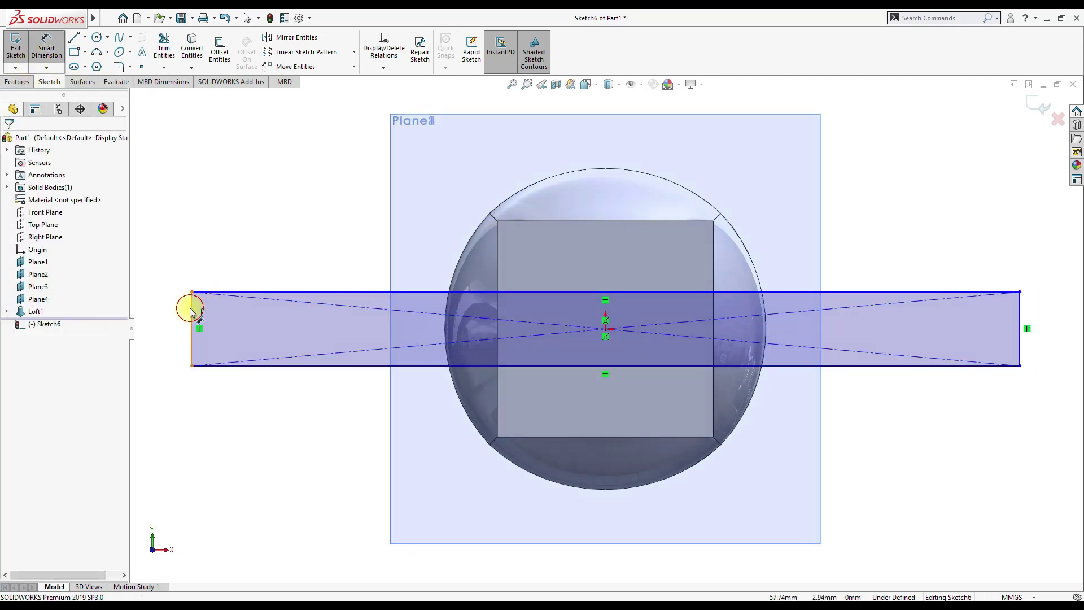
# - Dimension the Plane4 rectangle's width between its two vertical edges to 70 mm
pyautogui.click(189, 309)
pyautogui.click(1019, 317)
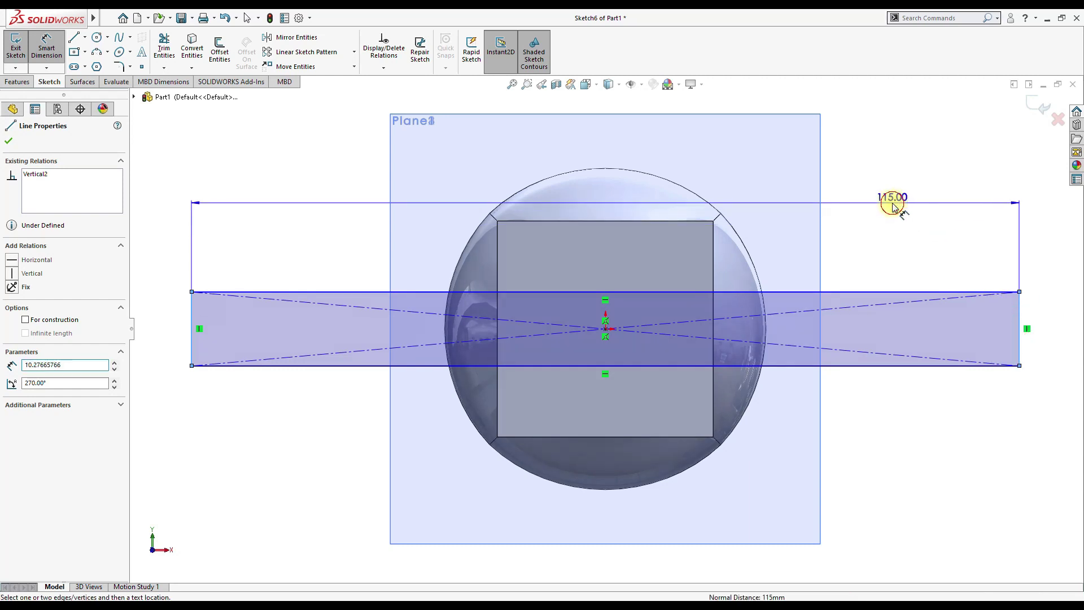
pyautogui.click(890, 209)
pyautogui.write('70')
pyautogui.press('Return')
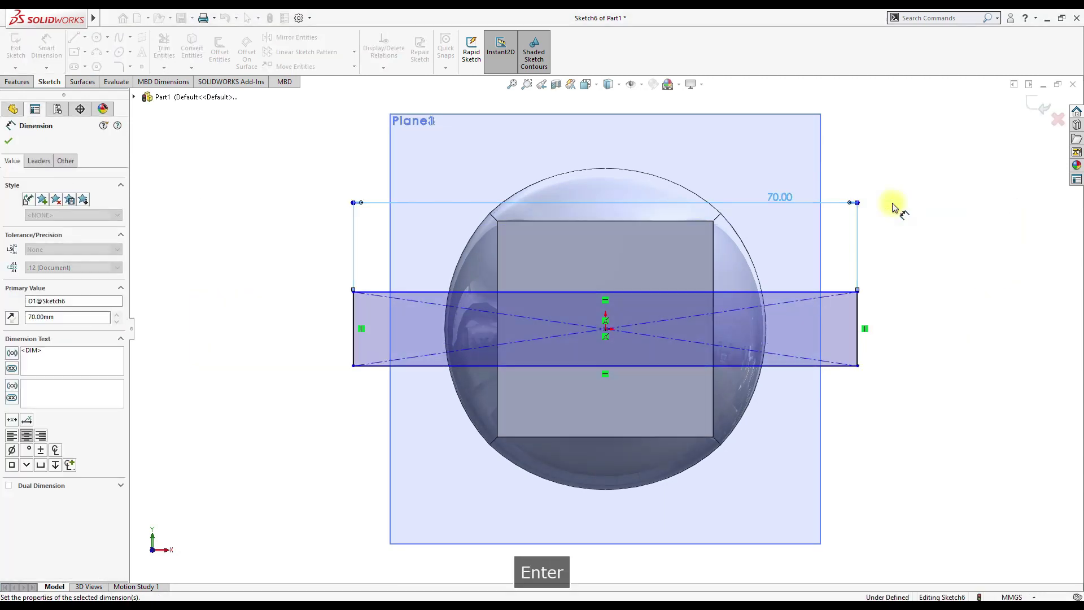
# - Dimension the Plane4 rectangle's height between its two horizontal edges to 0.25 mm and exit the sketch
pyautogui.click(378, 292)
pyautogui.click(392, 365)
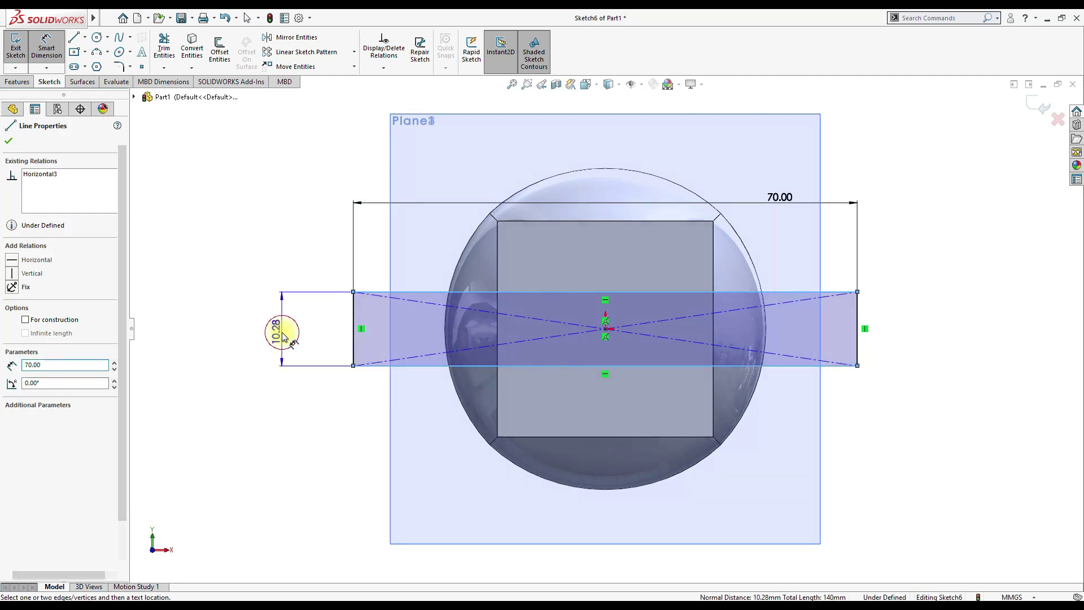
pyautogui.click(283, 333)
pyautogui.write('.2')
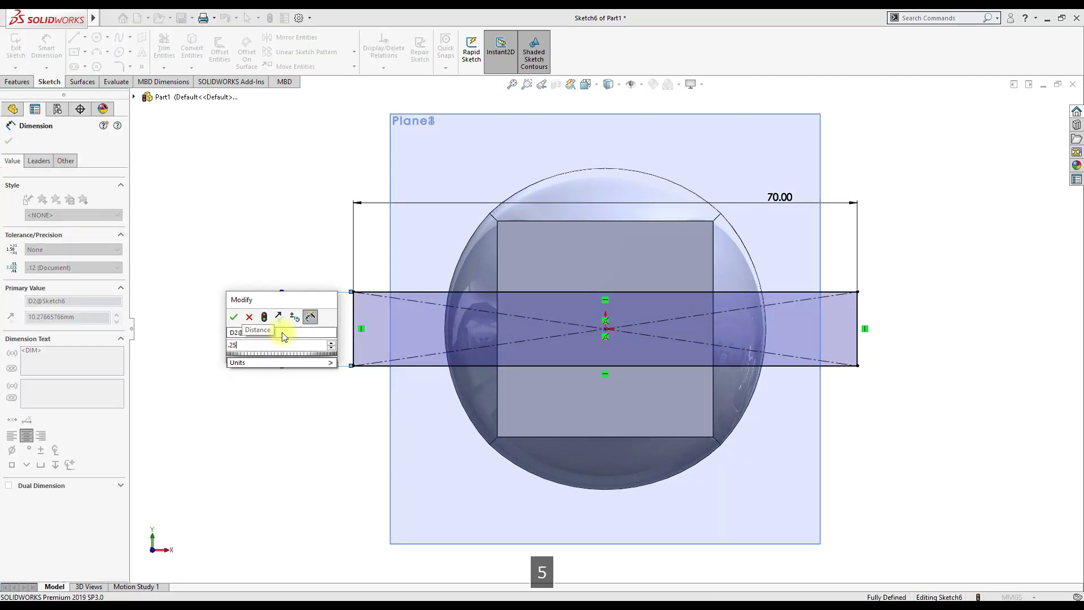
pyautogui.write('5')
pyautogui.press('Return')
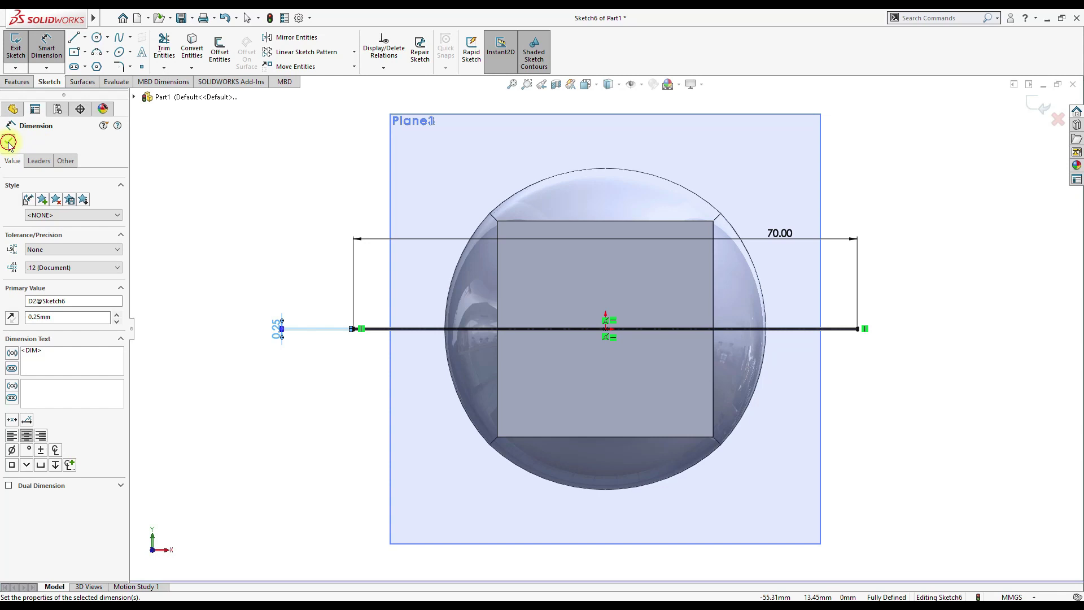
pyautogui.click(8, 143)
pyautogui.press('Escape')
pyautogui.scroll(-2, 920, 261)
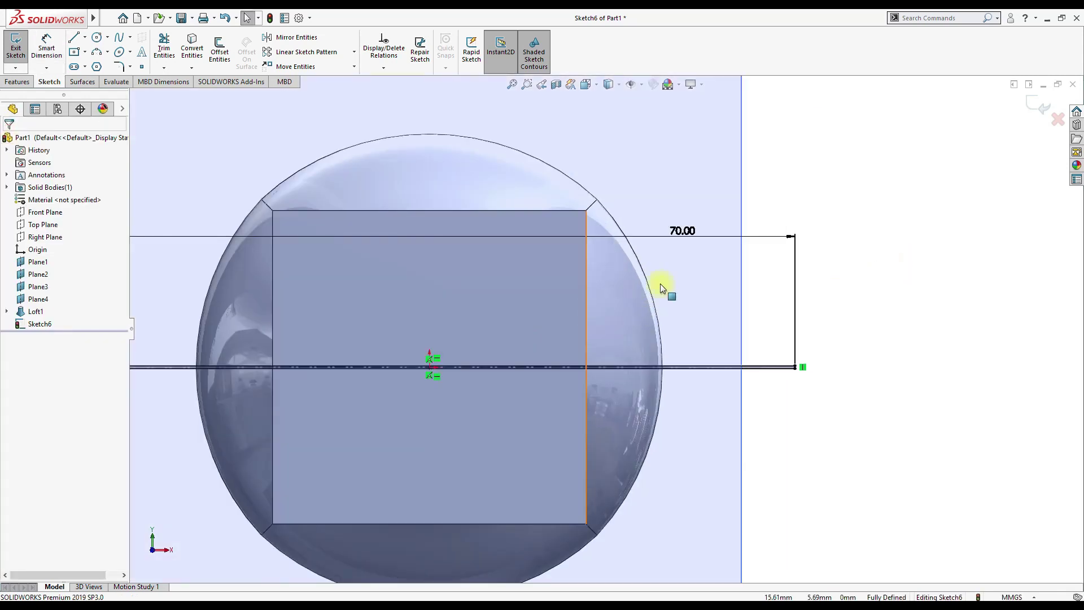
pyautogui.hotkey('ctrl', '7')
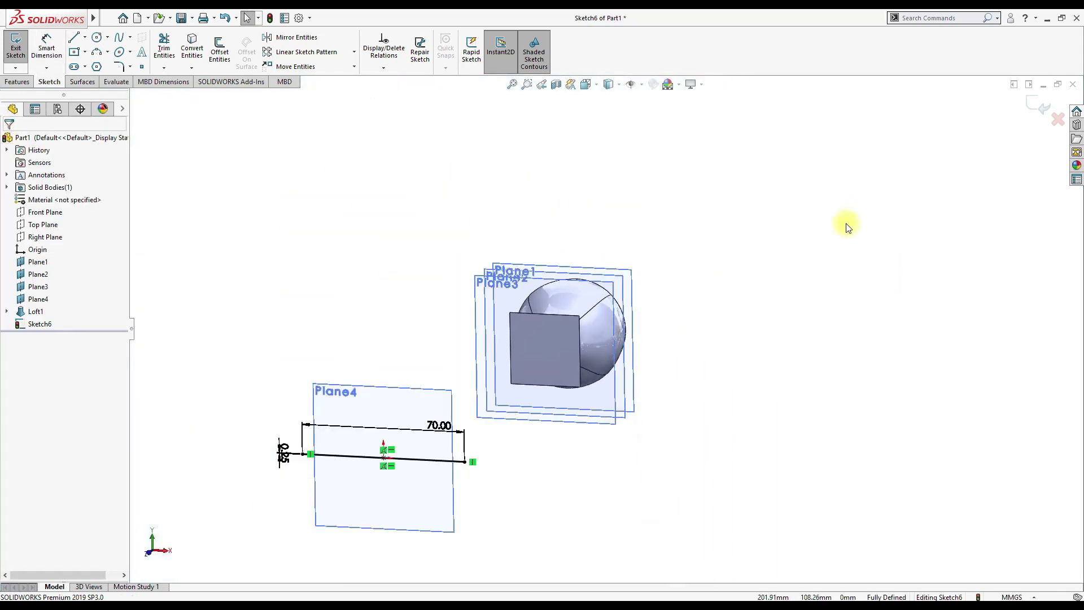
pyautogui.click(1037, 105)
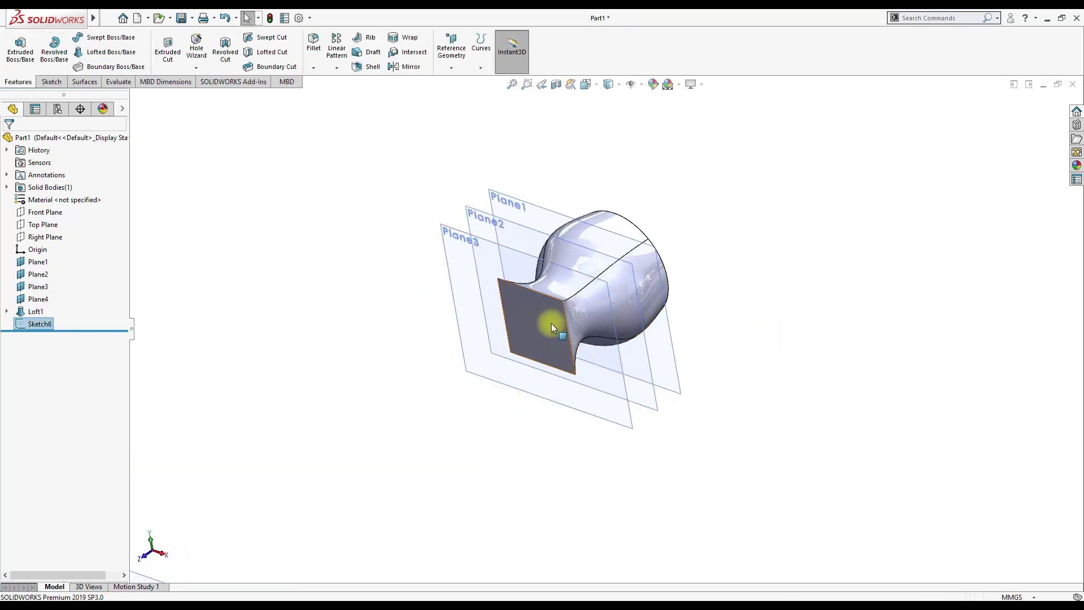
# - Start a sketch on the handle's square end face, convert the face's edges into sketch lines and exit the sketch
pyautogui.click(540, 320)
pyautogui.click(593, 290)
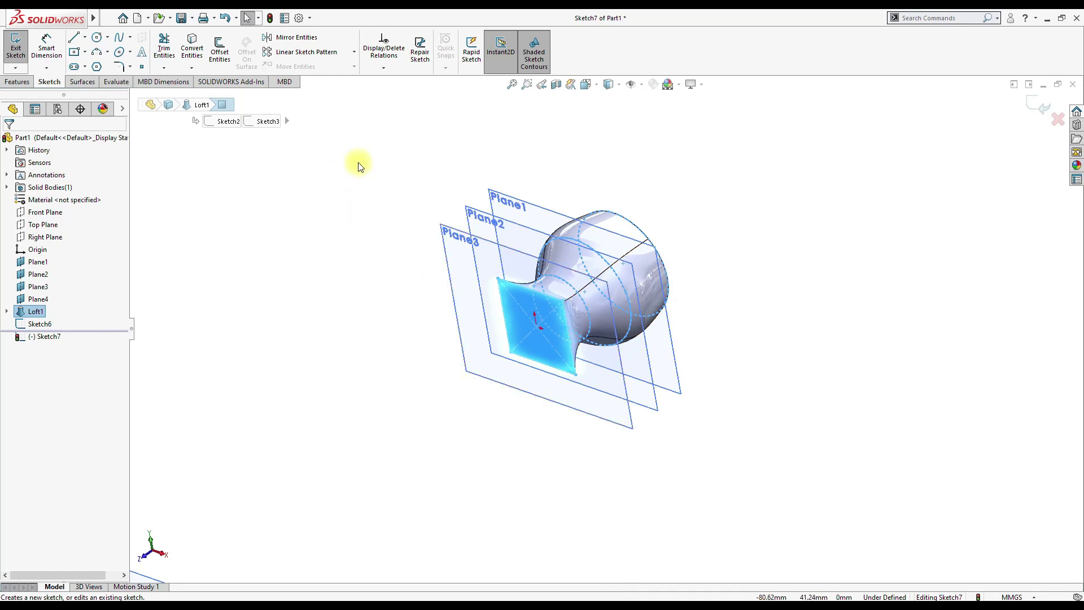
pyautogui.click(190, 45)
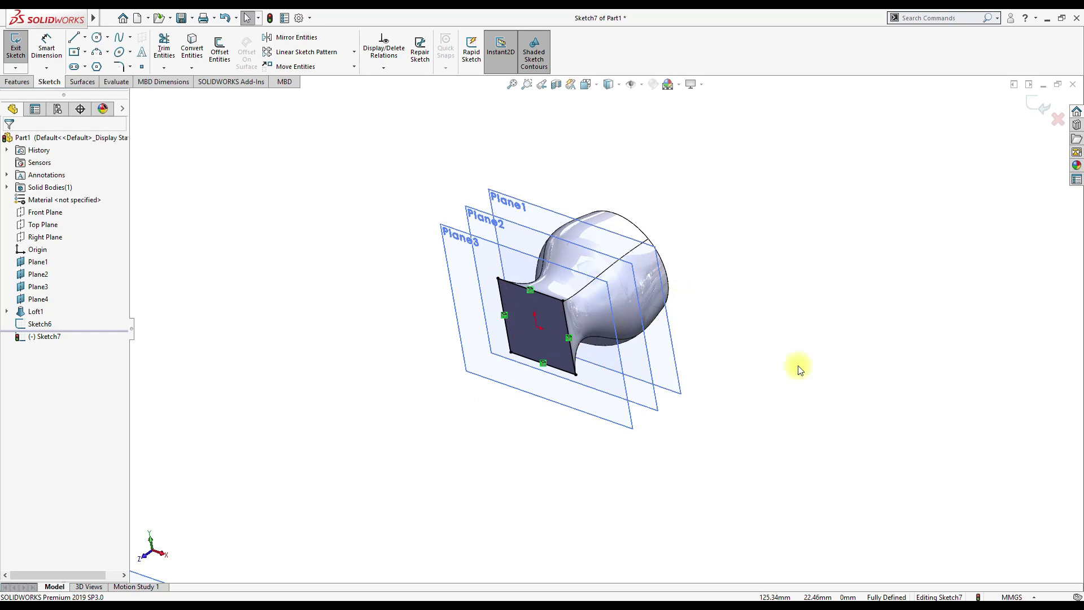
pyautogui.click(1040, 105)
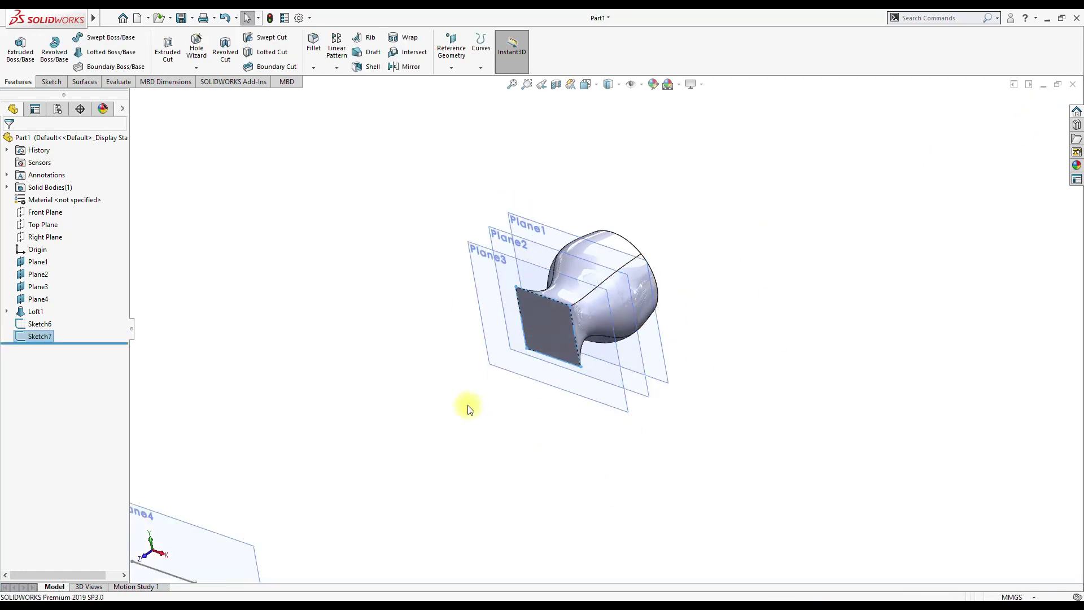
pyautogui.scroll(2, 520, 337)
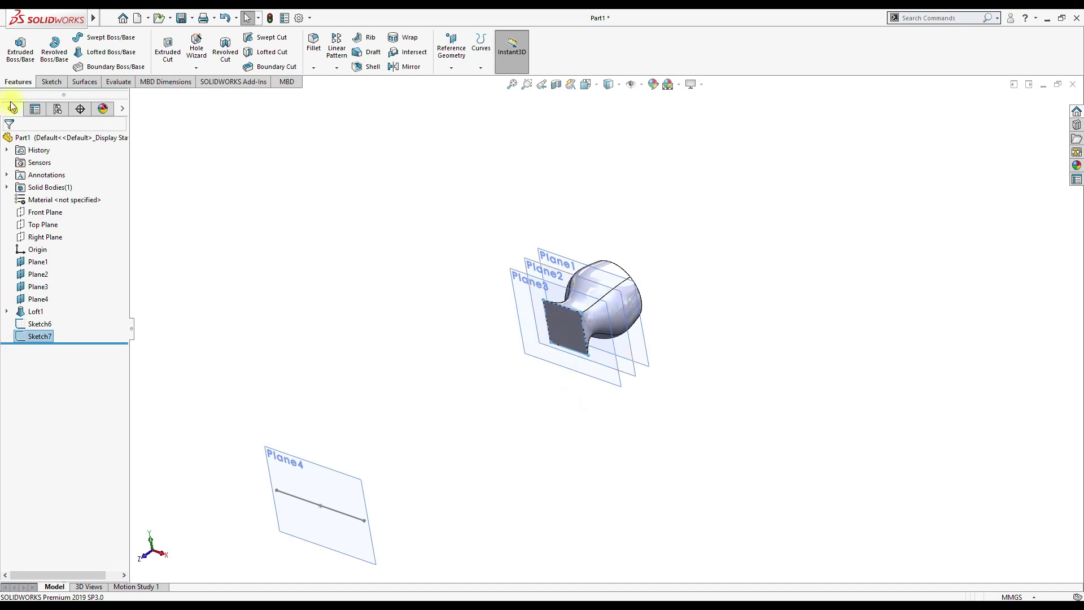
# - Start a lofted boss with the handle's square end-face sketch and the thin rectangle on Plane4 as its two profiles
pyautogui.click(90, 54)
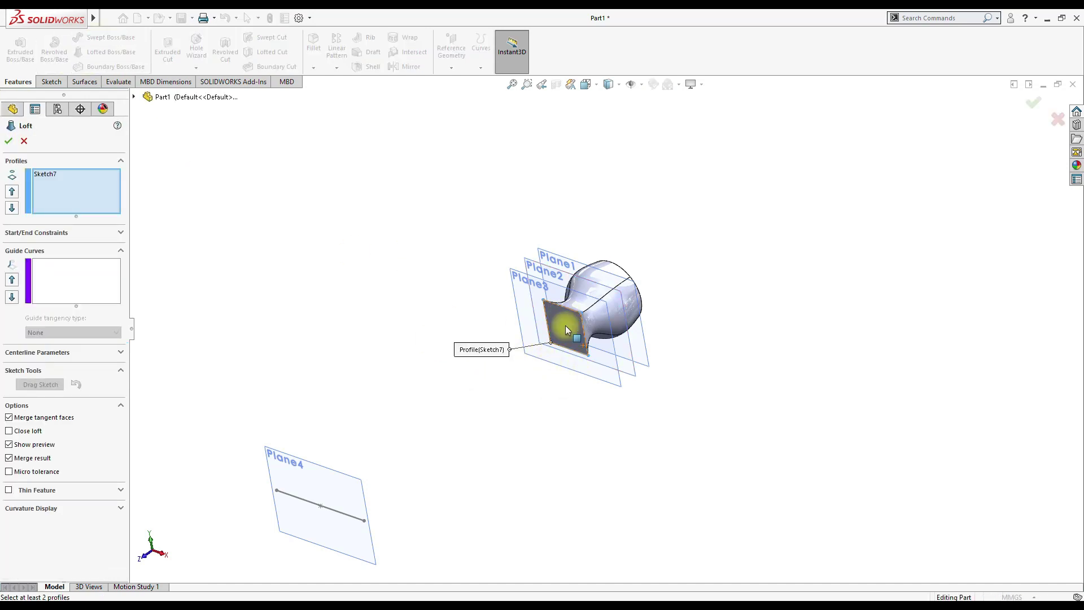
pyautogui.scroll(-6, 573, 327)
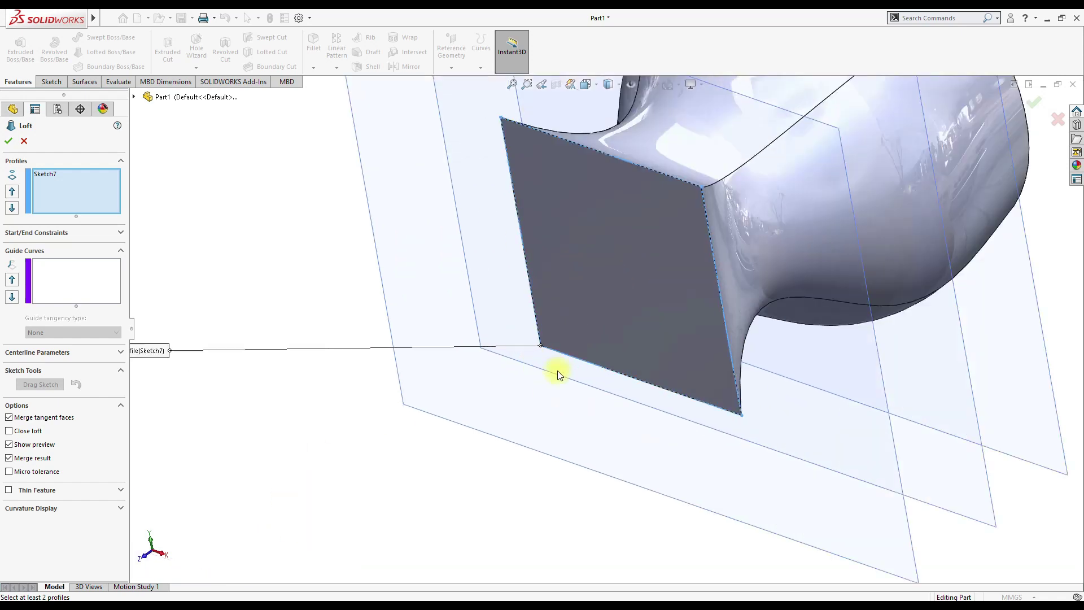
pyautogui.scroll(10, 424, 423)
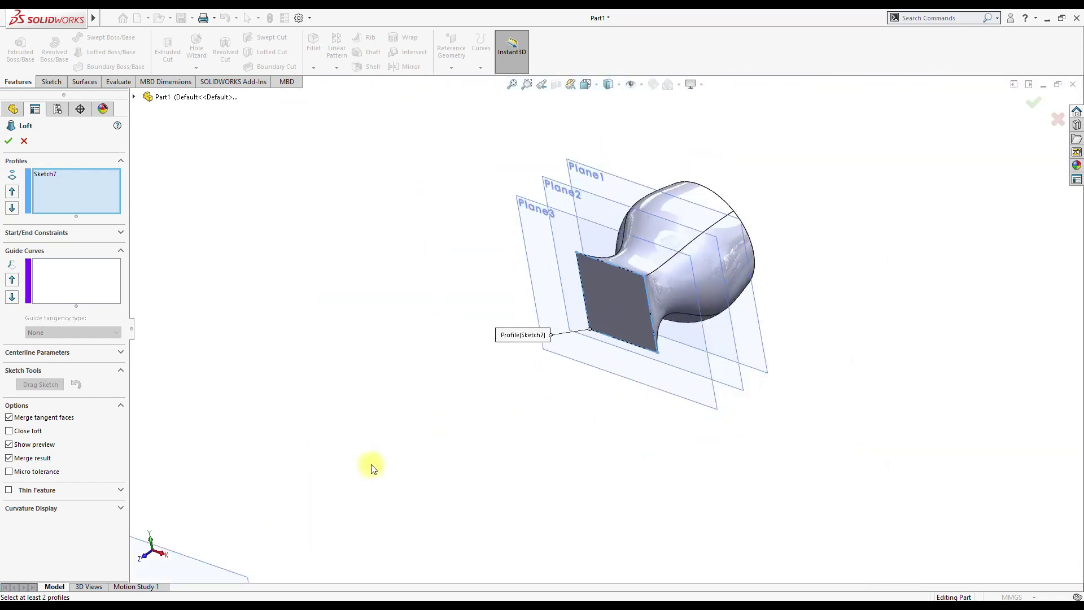
pyautogui.scroll(-5, 430, 472)
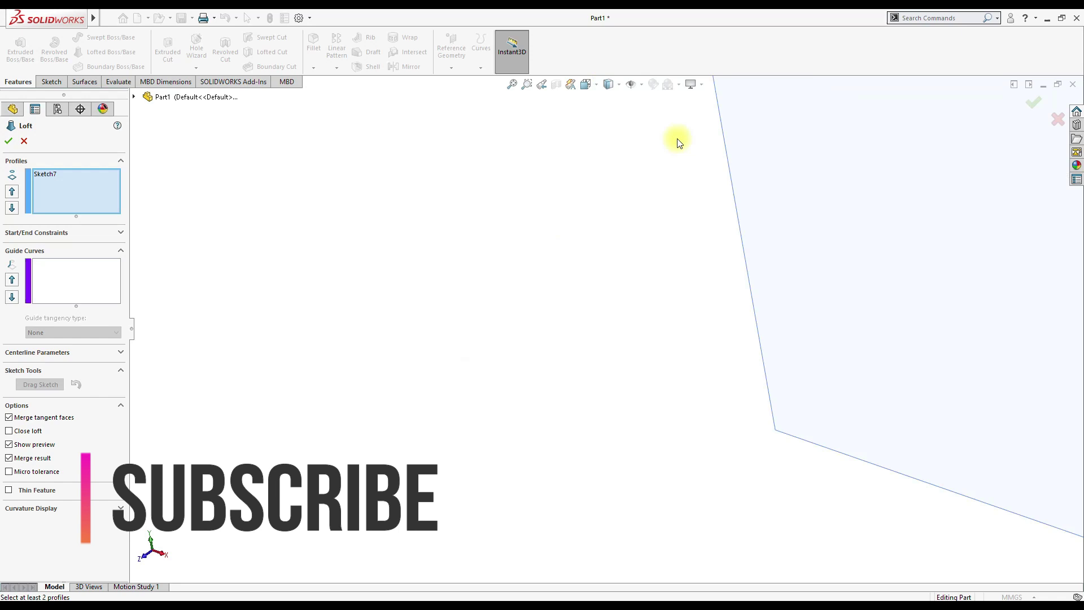
pyautogui.moveTo(671, 236); pyautogui.dragTo(989, 129, button='middle')
pyautogui.scroll(3, 841, 203)
pyautogui.scroll(-6, 841, 203)
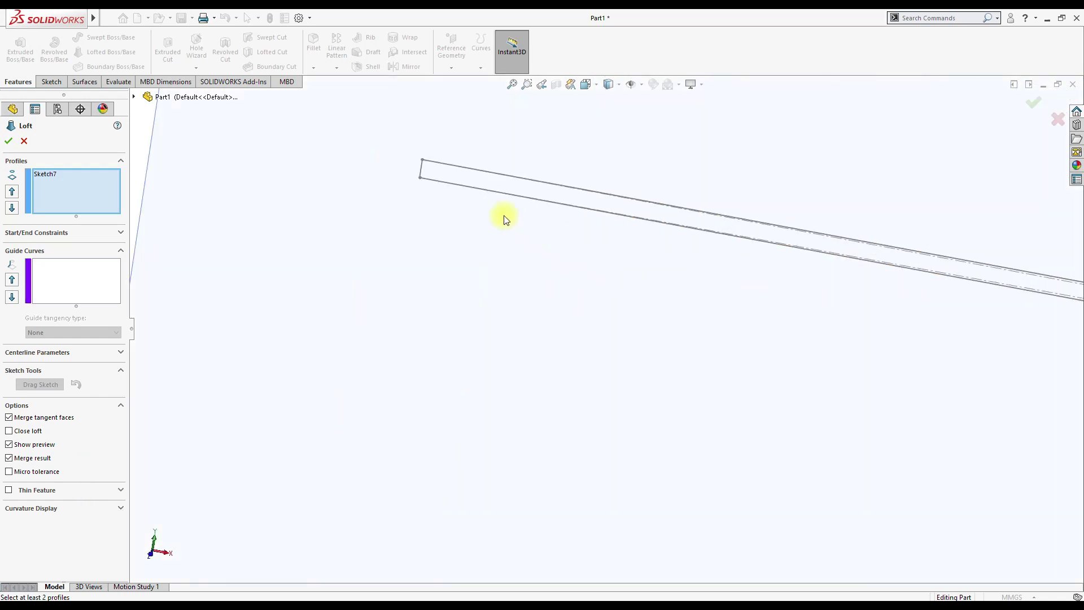
pyautogui.click(420, 180)
# - Align the loft connector with the matching corner of the square profile to untwist the blade, and create the loft
pyautogui.scroll(5, 584, 252)
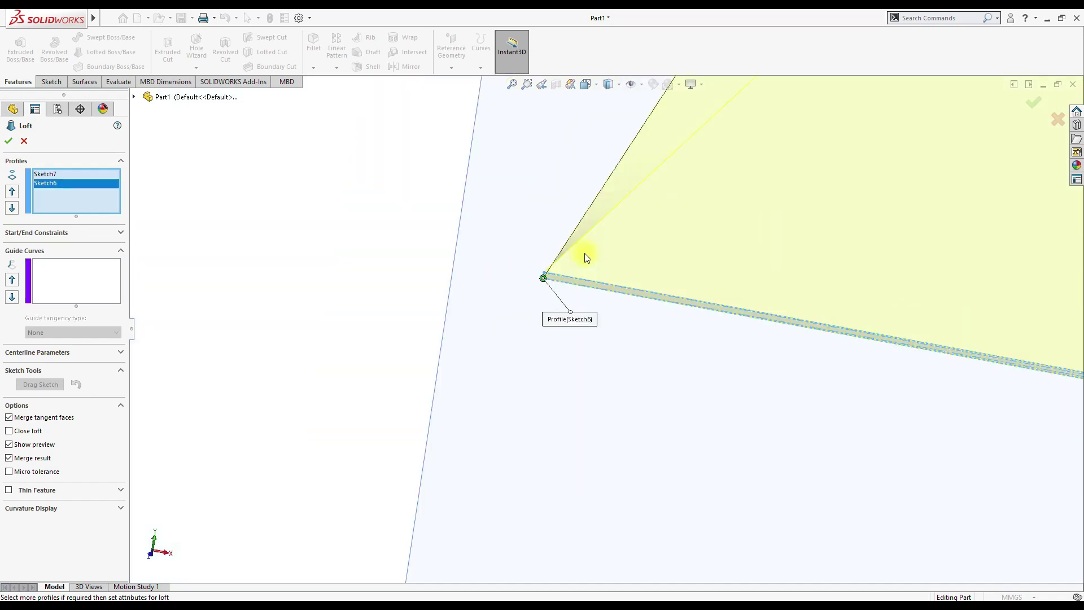
pyautogui.scroll(2, 584, 256)
pyautogui.moveTo(811, 290); pyautogui.dragTo(789, 133, button='middle')
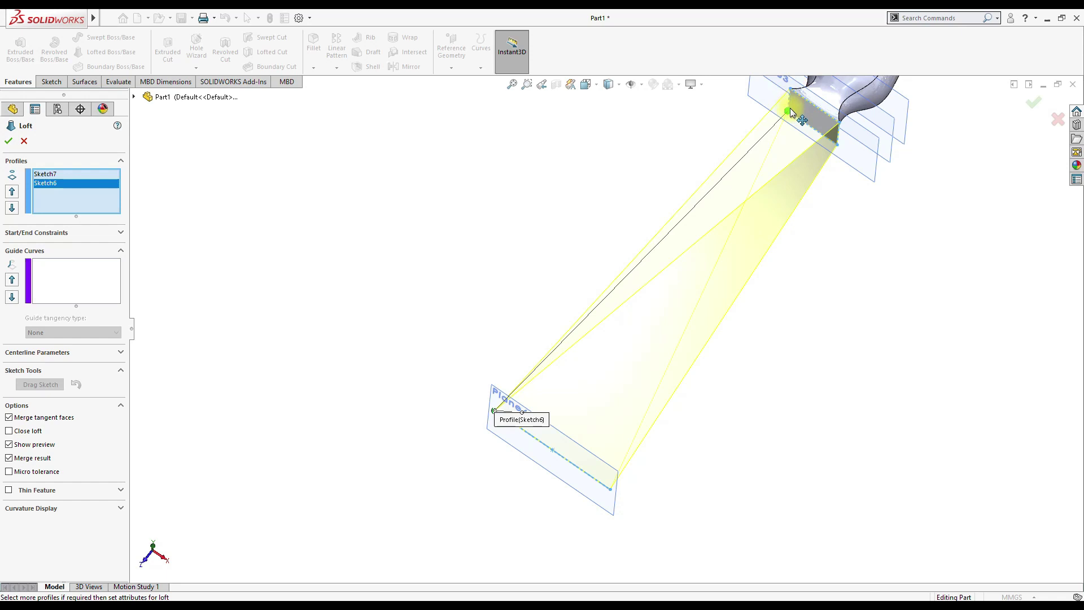
pyautogui.moveTo(824, 307); pyautogui.dragTo(547, 236, button='middle')
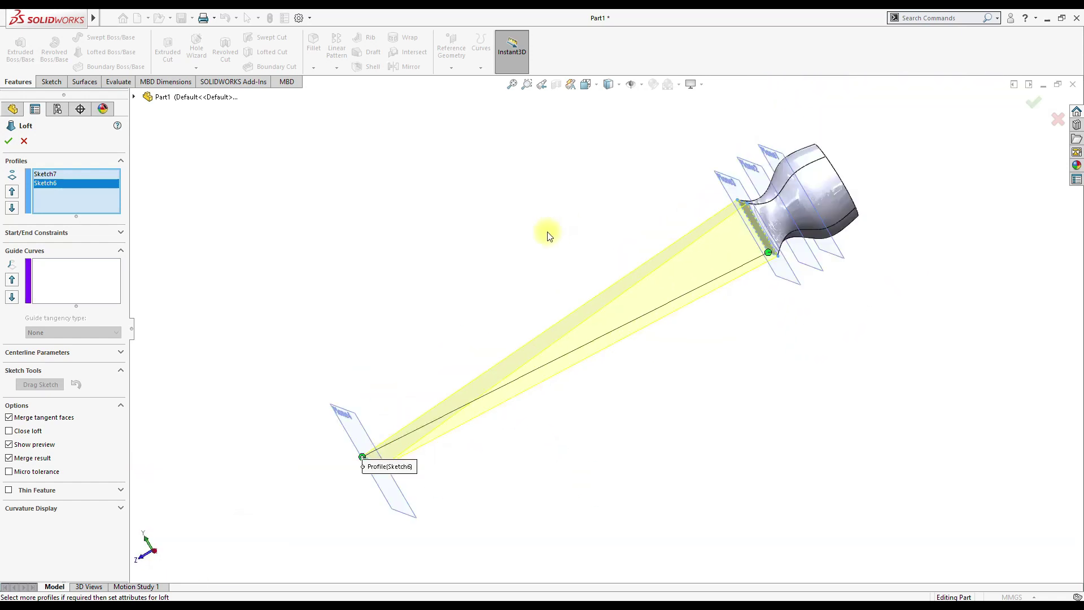
pyautogui.click(9, 141)
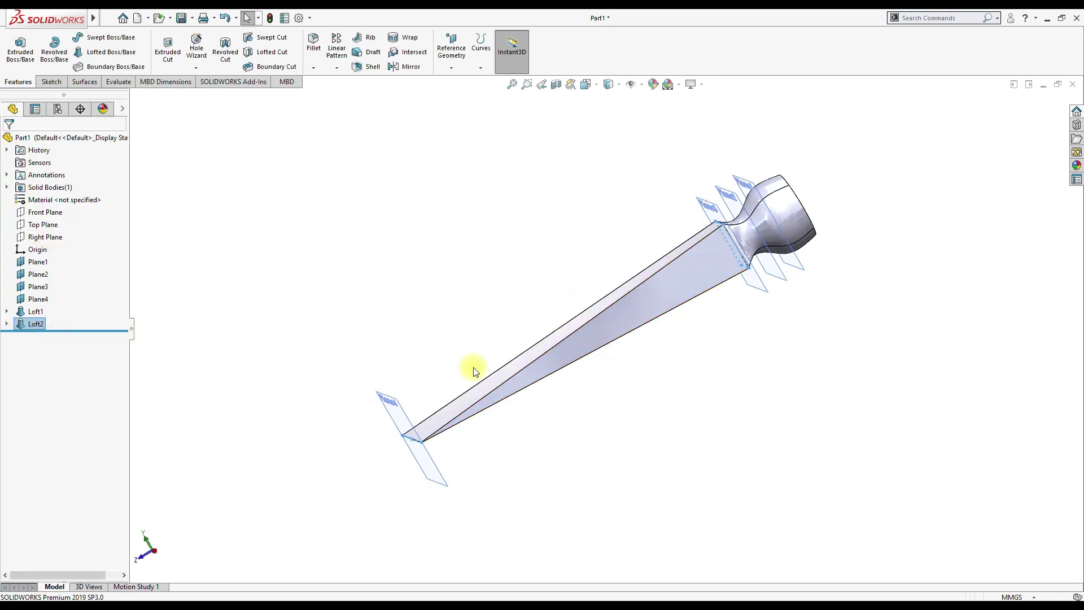
# - Edit the blade loft to turn off Merge result so it forms a separate body, and expand the solid bodies list
pyautogui.rightClick(35, 324)
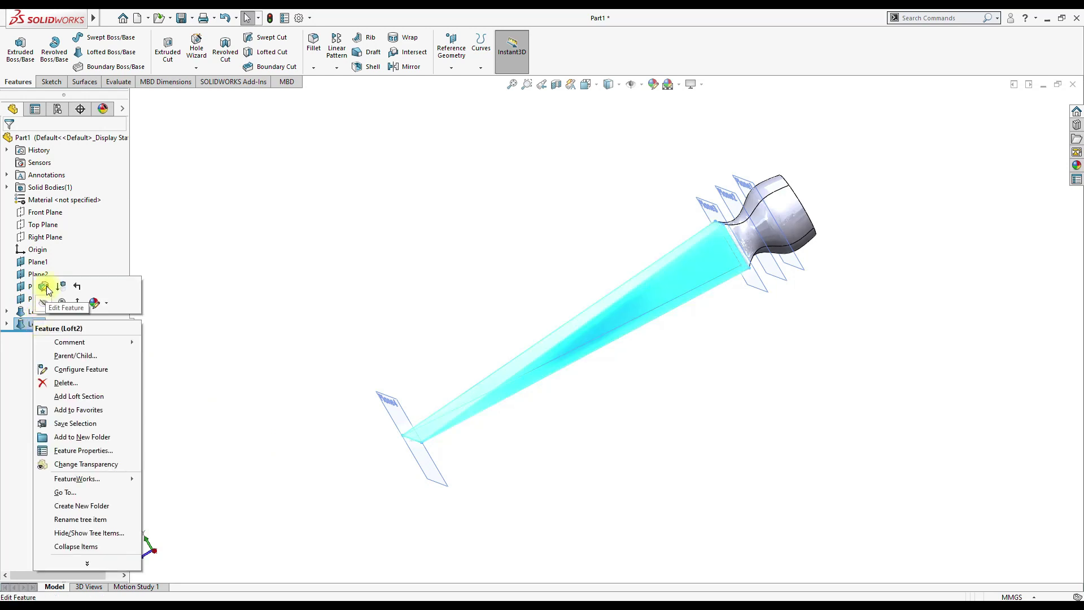
pyautogui.click(43, 284)
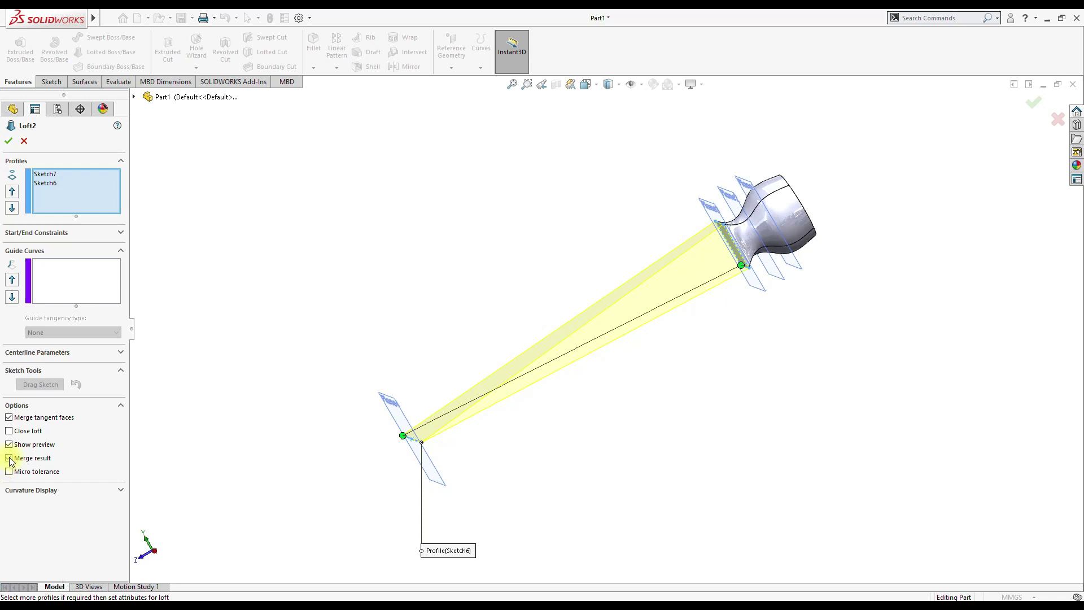
pyautogui.click(9, 142)
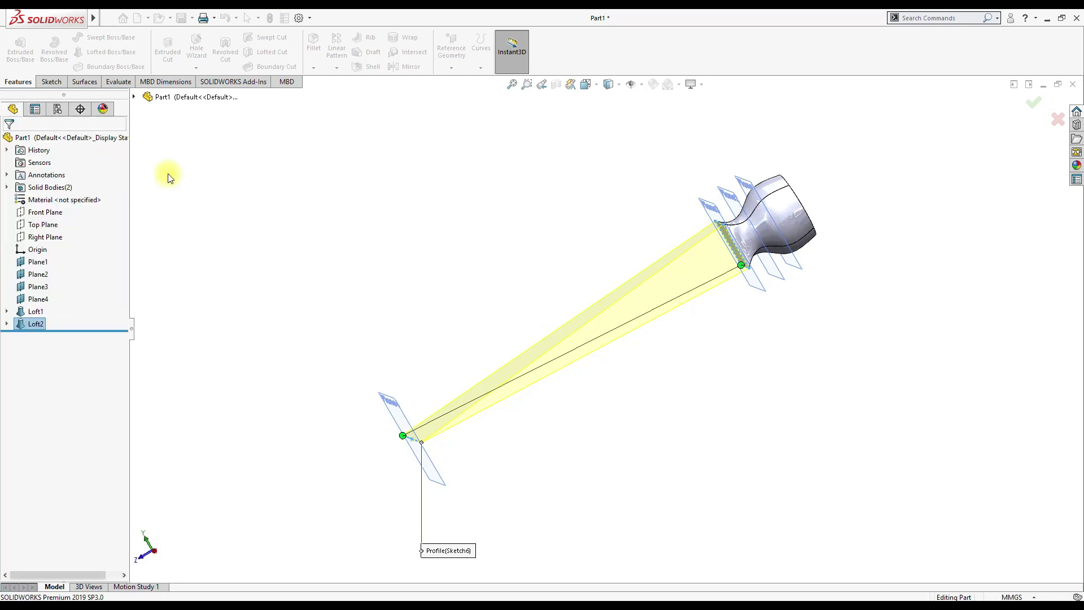
pyautogui.click(7, 188)
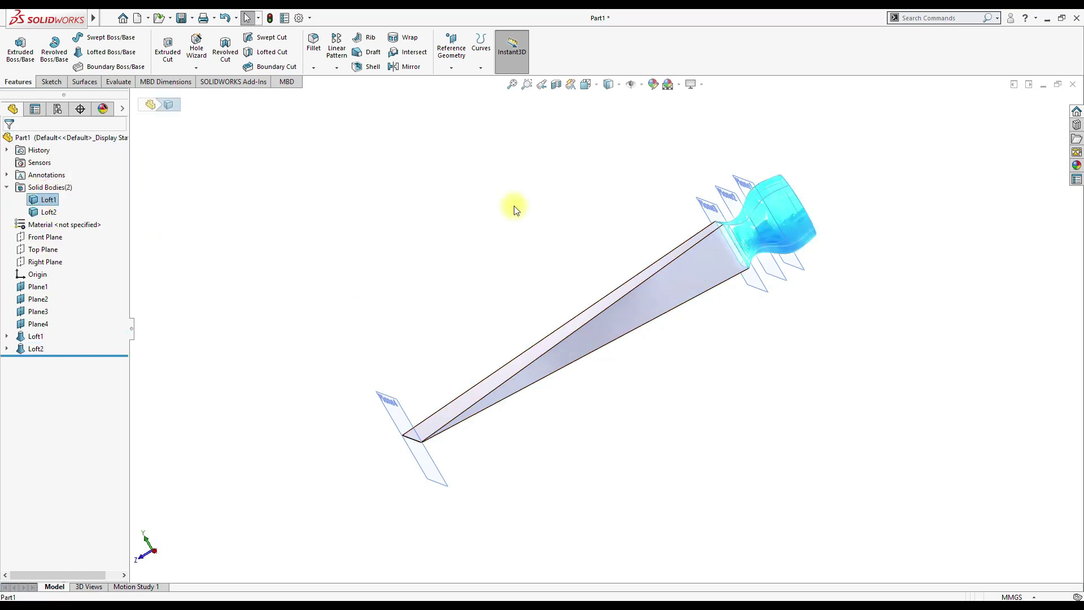
# - Hide Plane3, Plane2, Plane1 and Plane4 in the model
pyautogui.click(708, 210)
pyautogui.rightClick(708, 210)
pyautogui.click(745, 196)
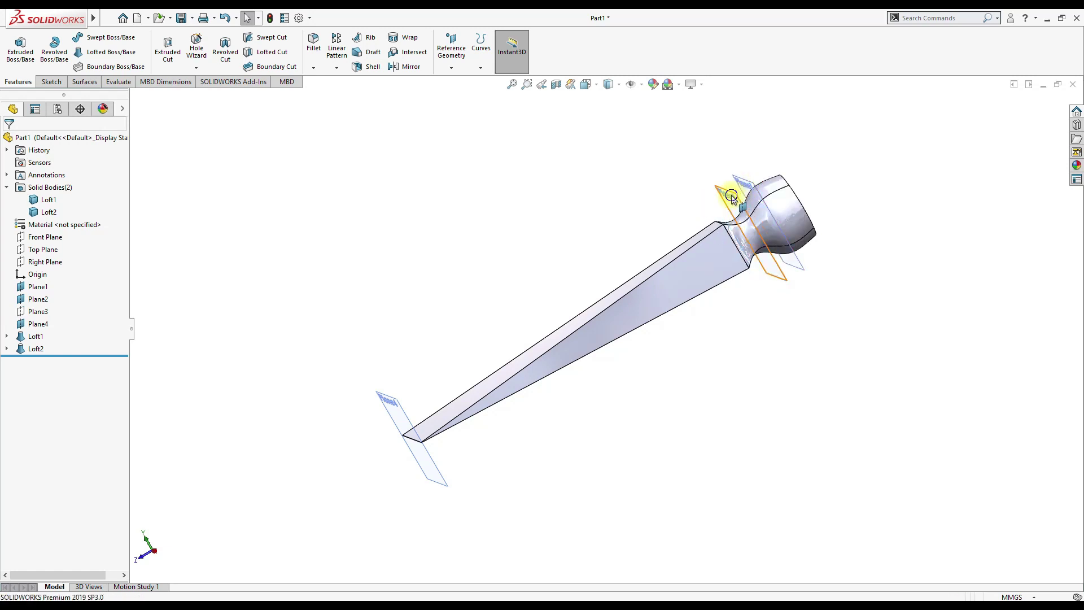
pyautogui.rightClick(753, 200)
pyautogui.click(775, 178)
pyautogui.rightClick(759, 189)
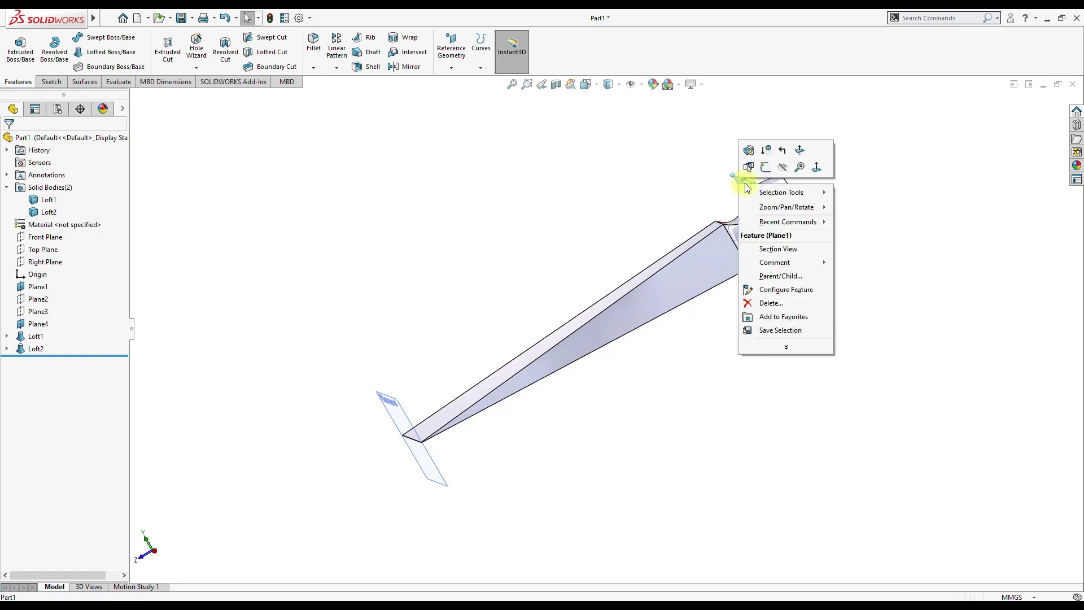
pyautogui.click(782, 171)
pyautogui.rightClick(390, 402)
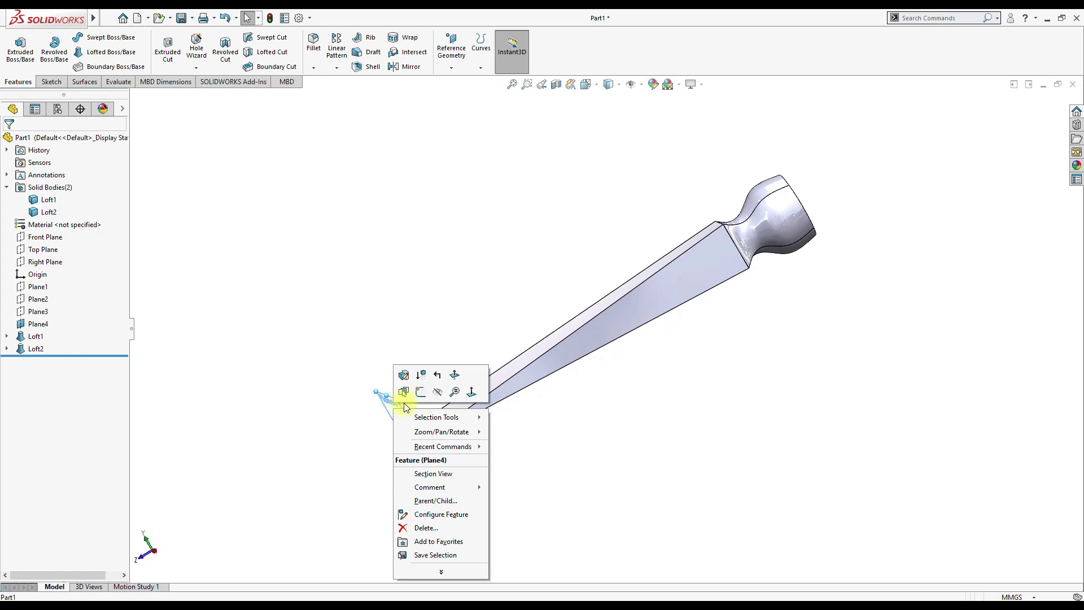
pyautogui.click(438, 393)
# - Apply the Oriented Strand Board (OSB) wood appearance to the handle body and a reflective metal appearance to the blade body
pyautogui.moveTo(600, 235); pyautogui.dragTo(625, 569, button='middle')
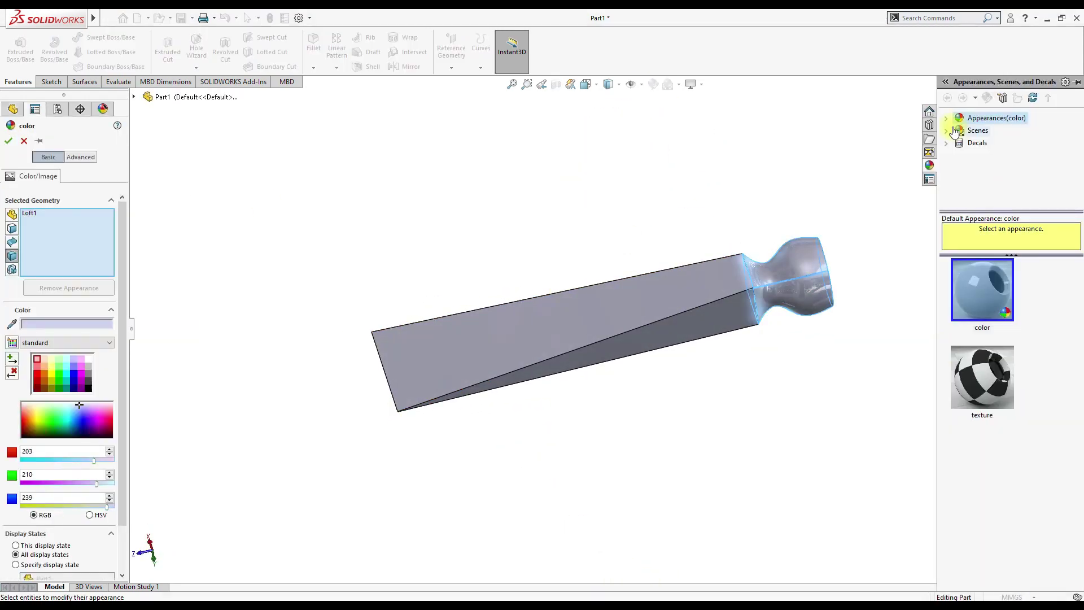
pyautogui.click(1002, 131)
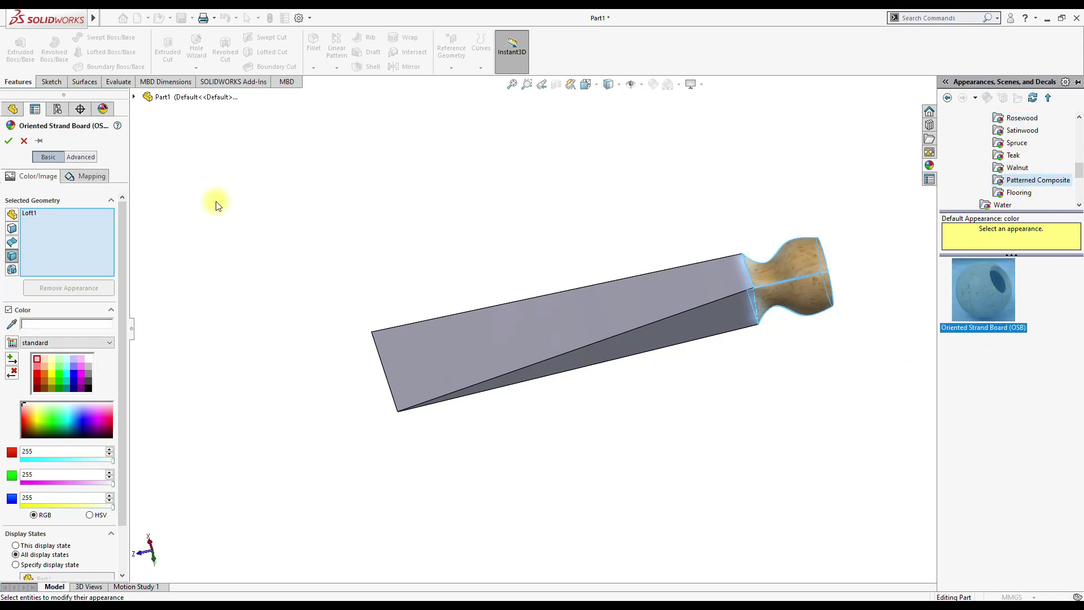
pyautogui.rightClick(45, 211)
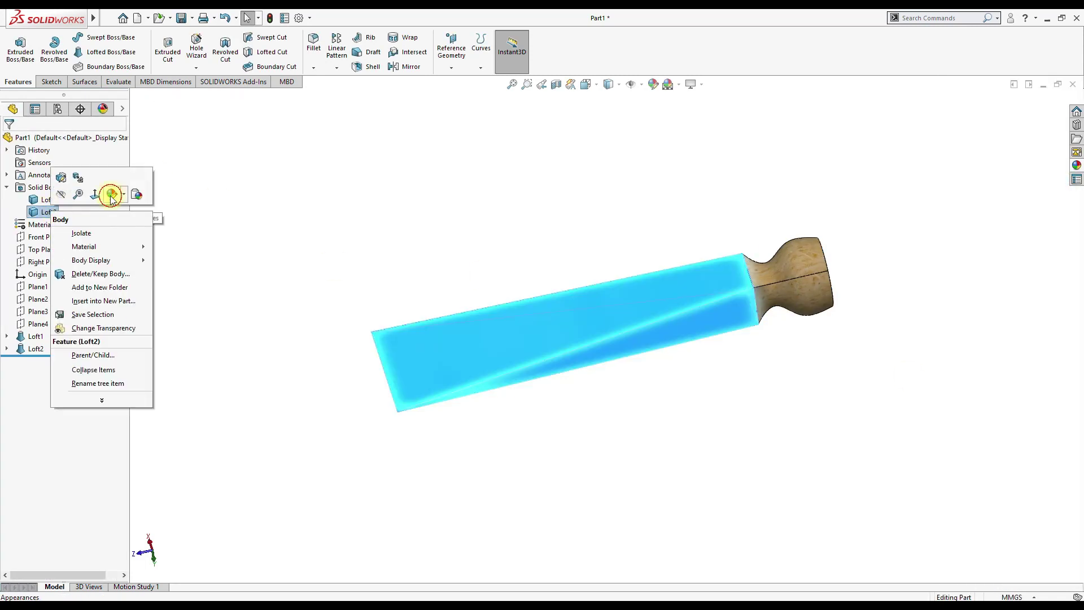
pyautogui.click(111, 195)
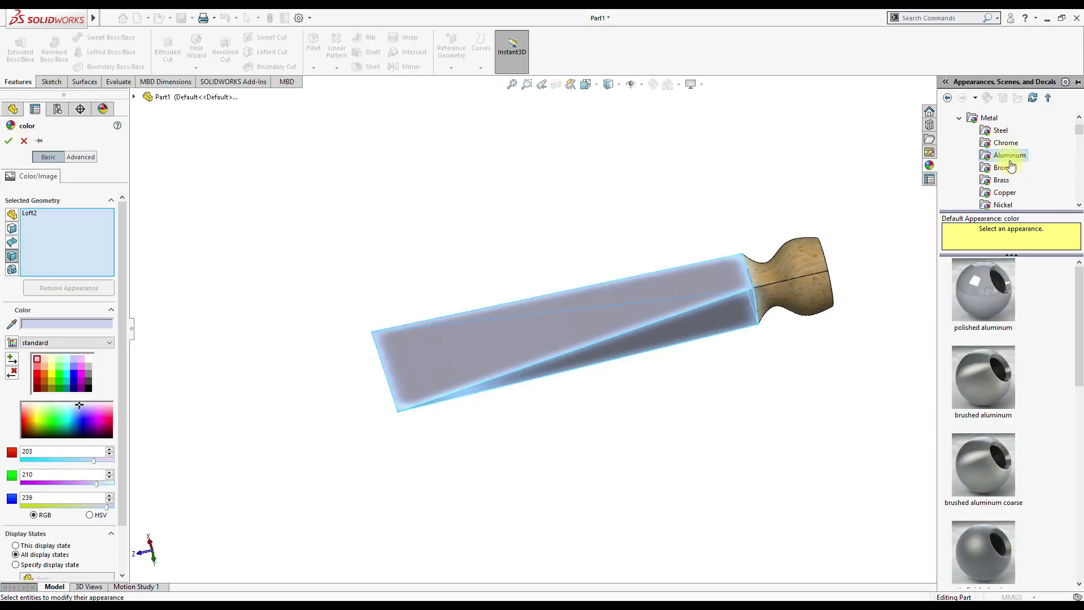
pyautogui.moveTo(545, 227); pyautogui.dragTo(501, 326, button='middle')
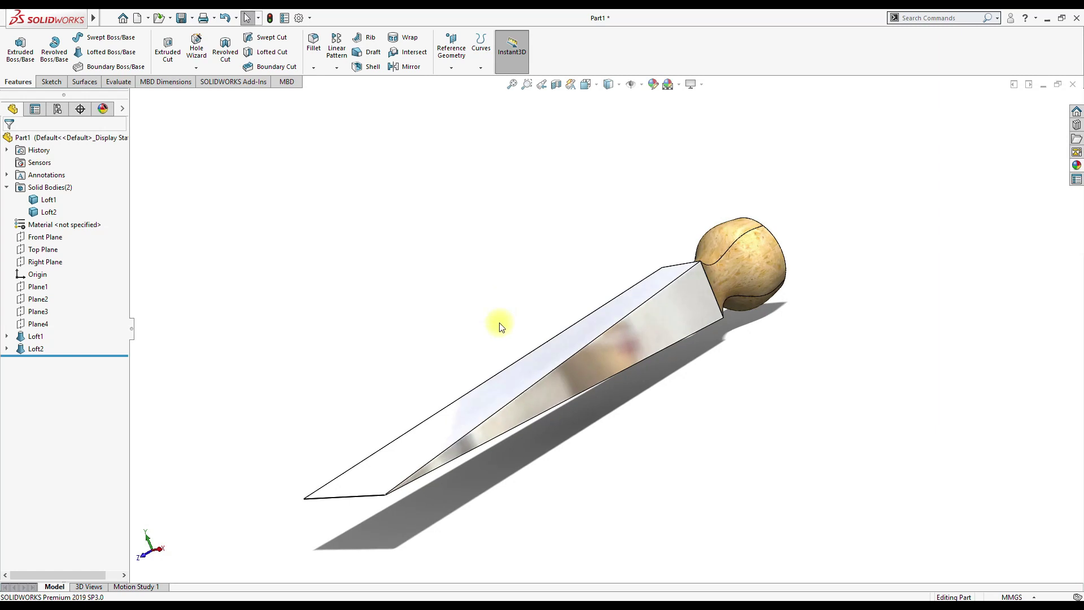